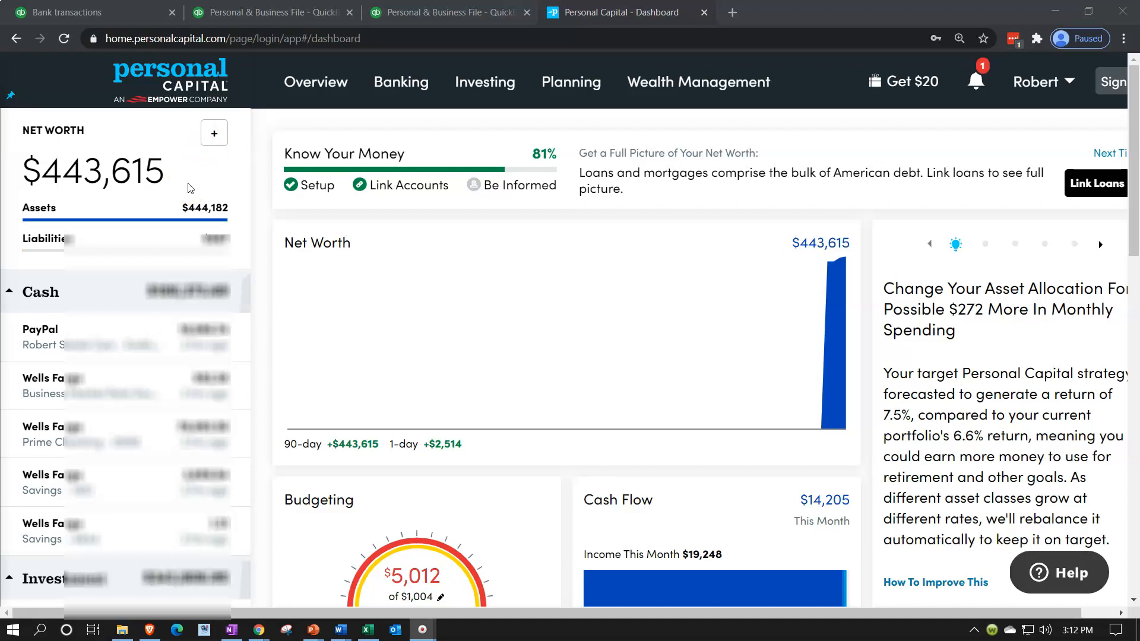
# Look at the QuickBooks balance sheet, then return to the Personal Capital dashboard
pyautogui.scroll(-2, 190, 189)
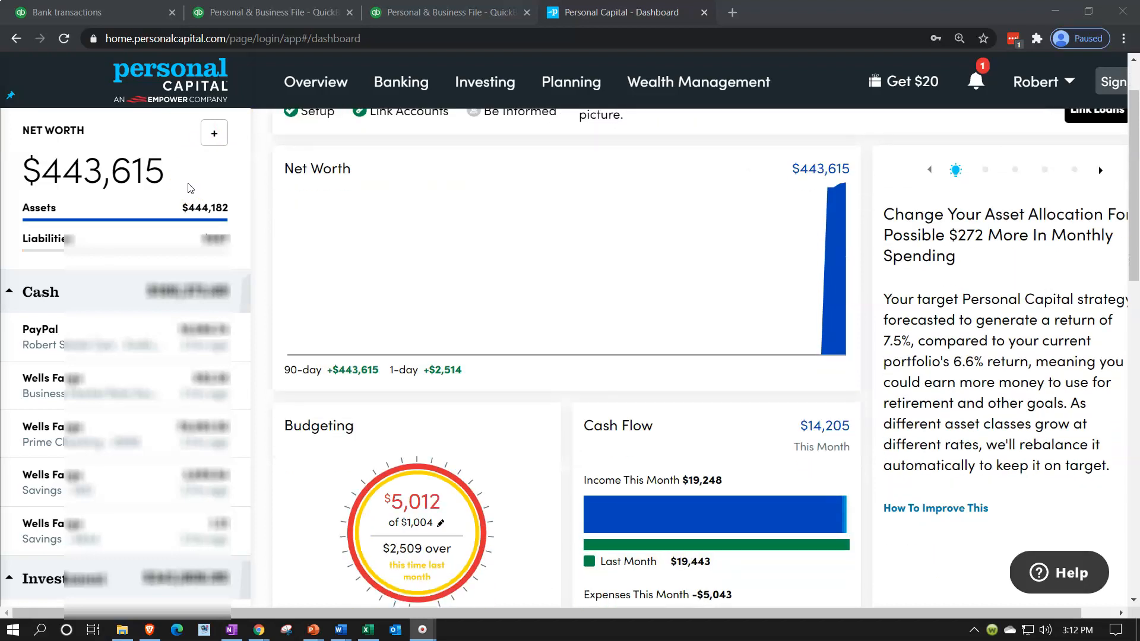
pyautogui.scroll(2, 190, 188)
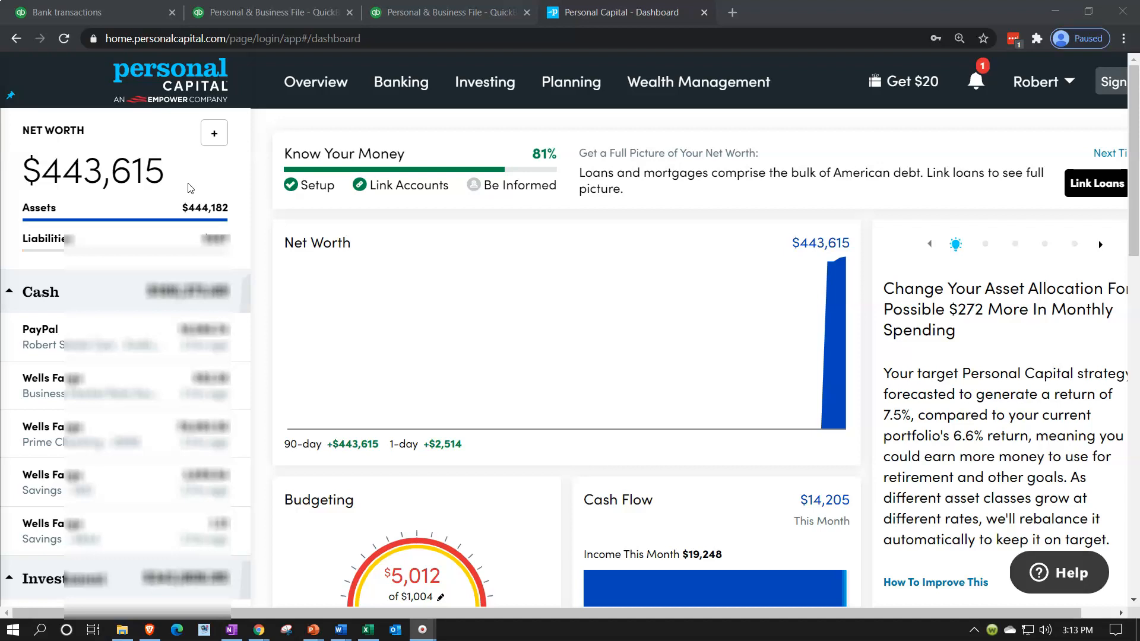
pyautogui.click(252, 7)
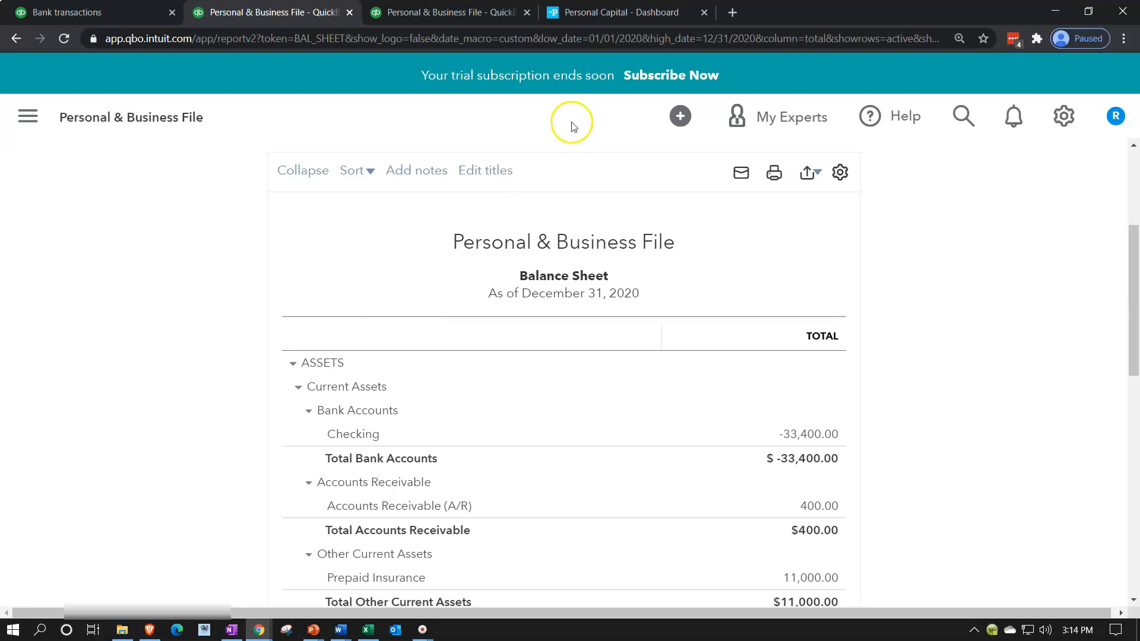
pyautogui.click(602, 16)
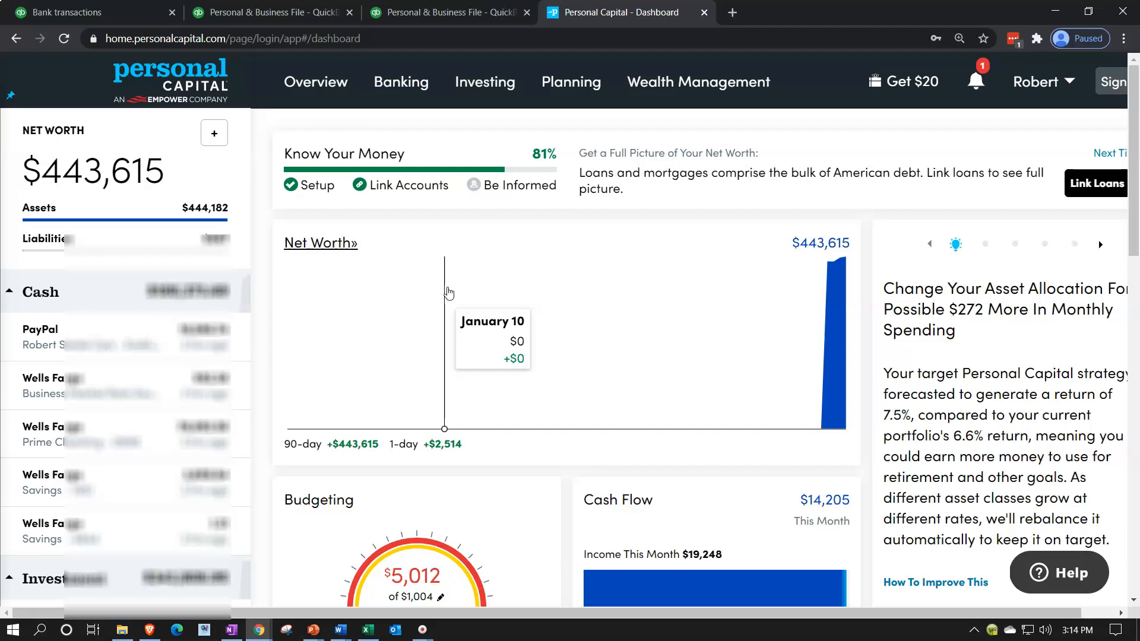
# Start linking a new account and preview the Add Portfolio holdings form, then go back
pyautogui.click(216, 140)
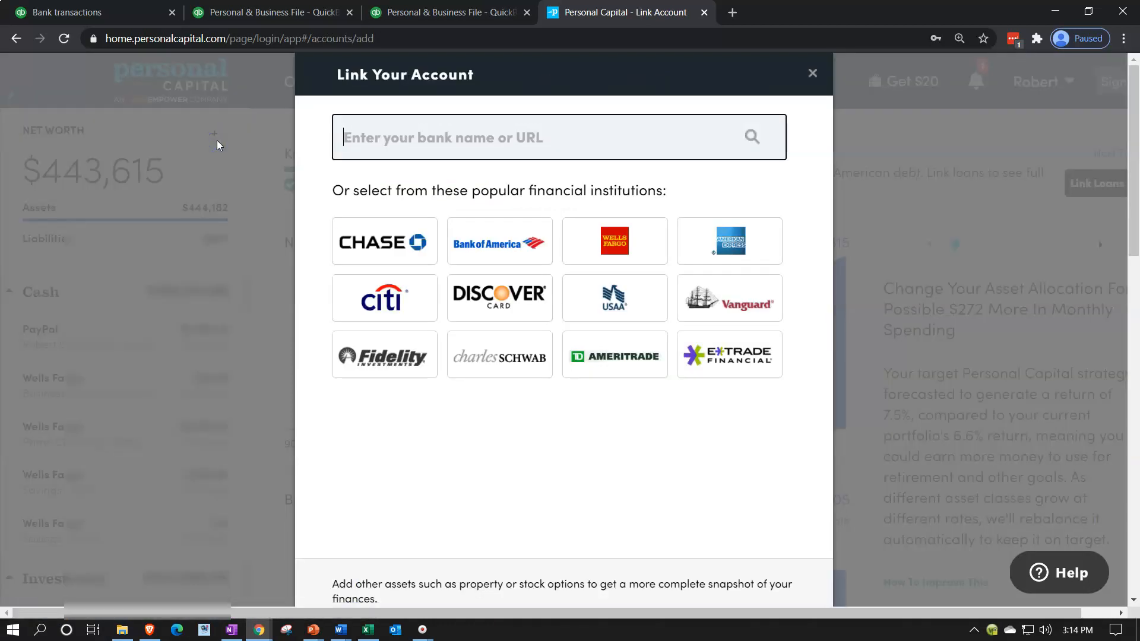
pyautogui.click(319, 222)
pyautogui.scroll(-4, 401, 437)
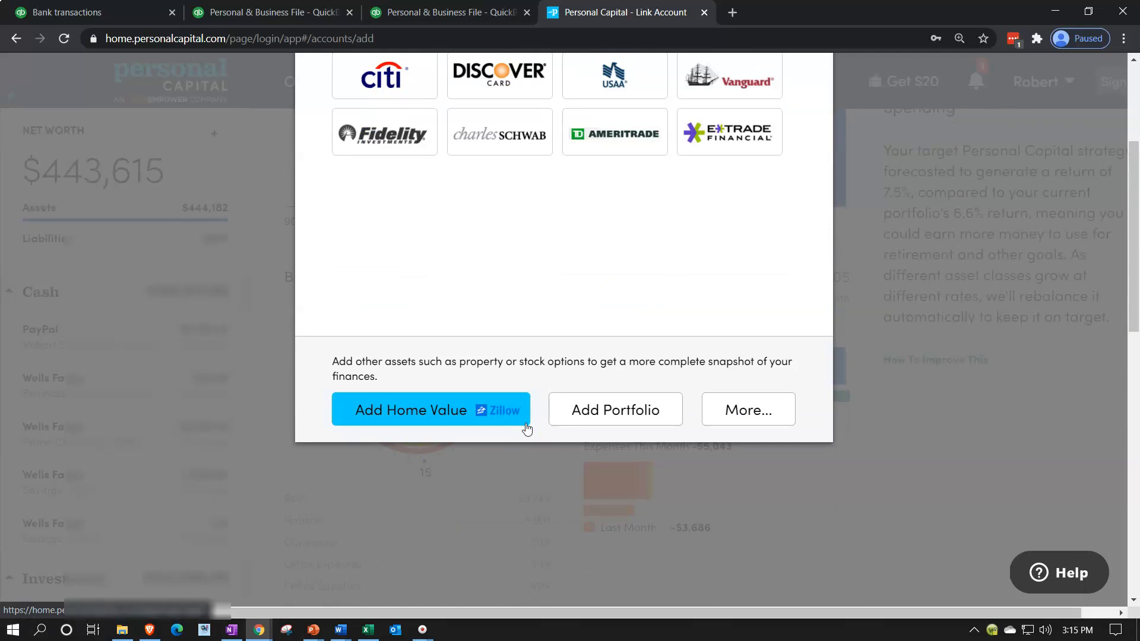
pyautogui.click(570, 425)
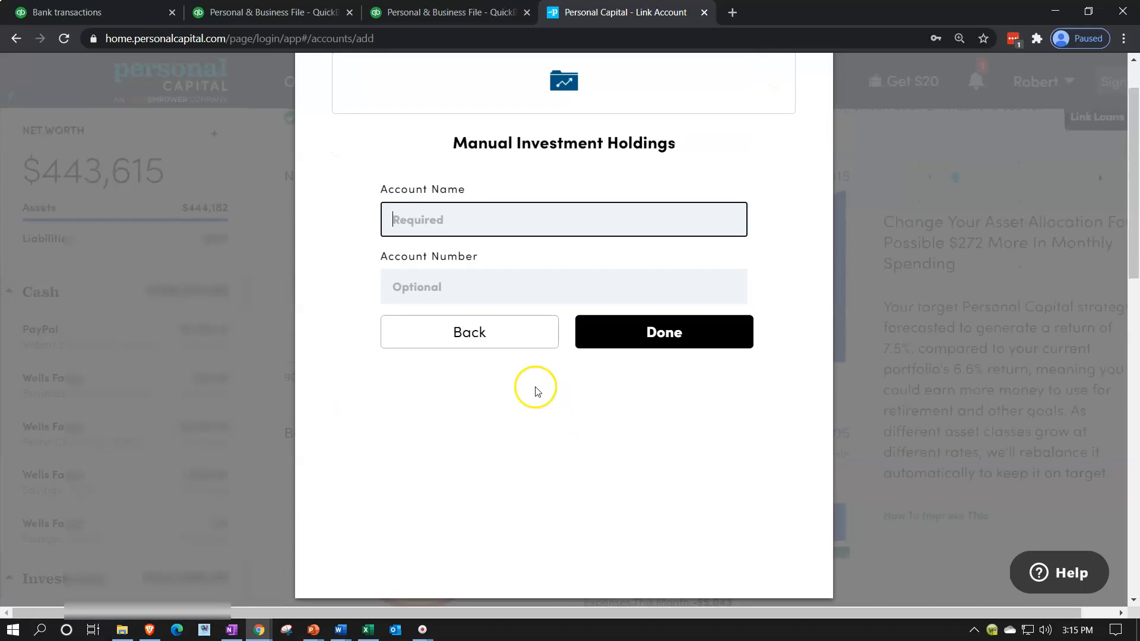
pyautogui.scroll(1, 517, 425)
pyautogui.click(489, 400)
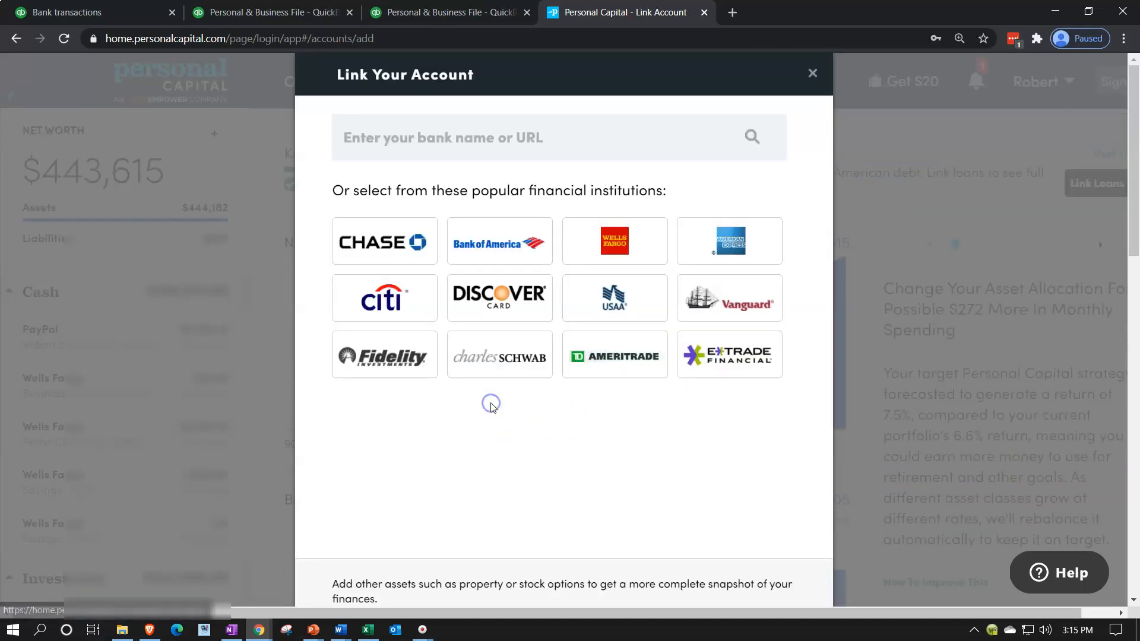
# Preview the More... manual asset types, go back, and choose Add Home Value
pyautogui.scroll(-4, 491, 405)
pyautogui.click(735, 420)
pyautogui.scroll(1, 634, 373)
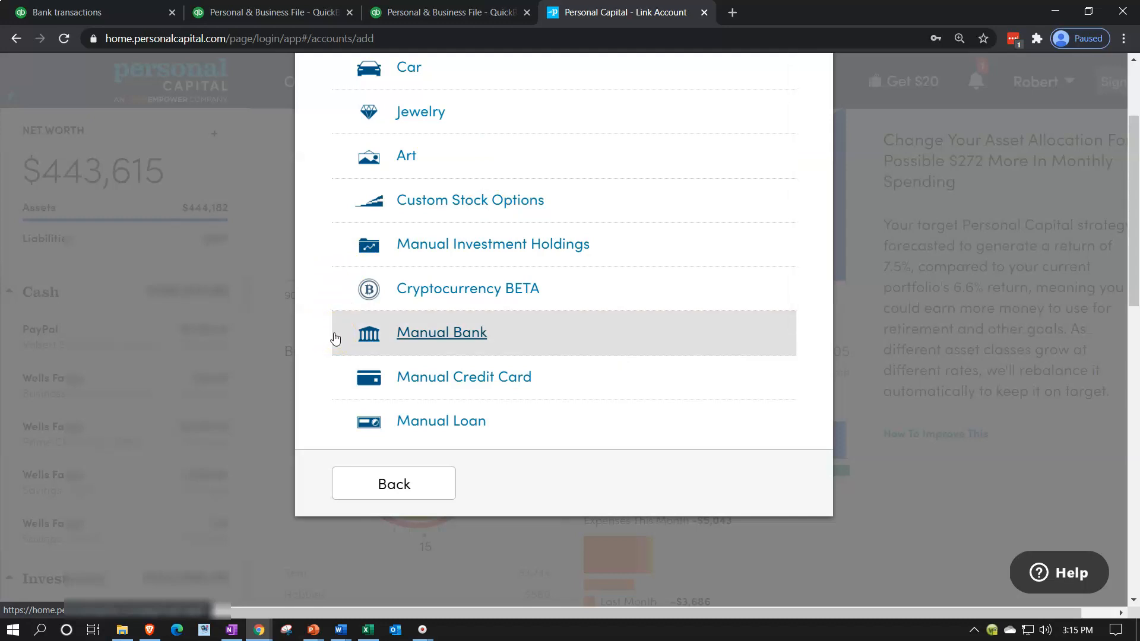
pyautogui.click(362, 482)
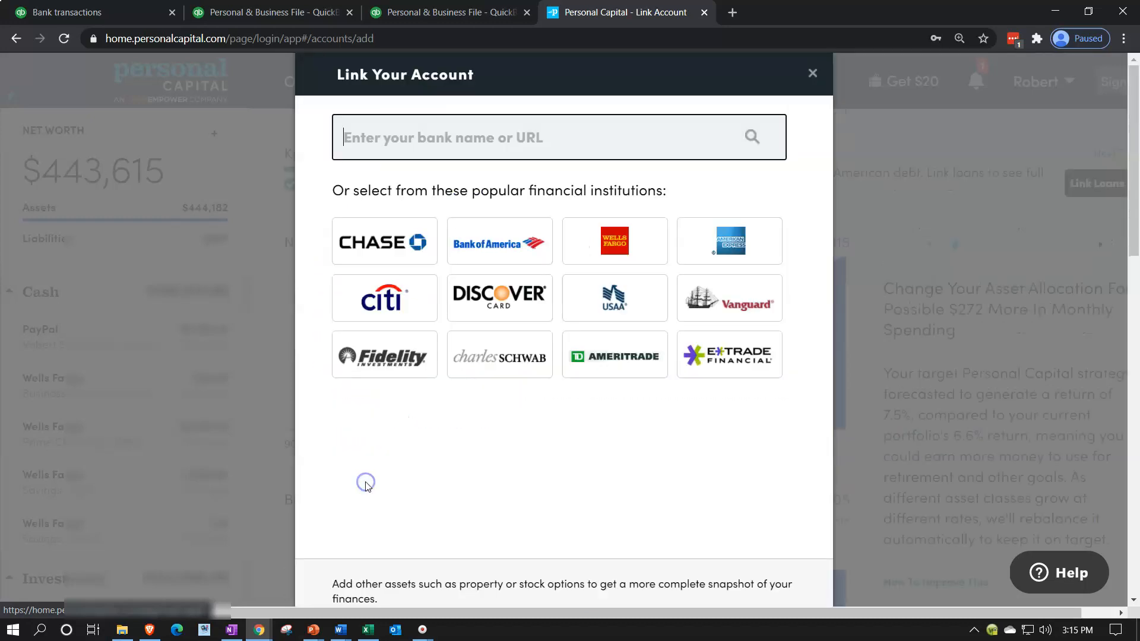
pyautogui.scroll(-3, 365, 484)
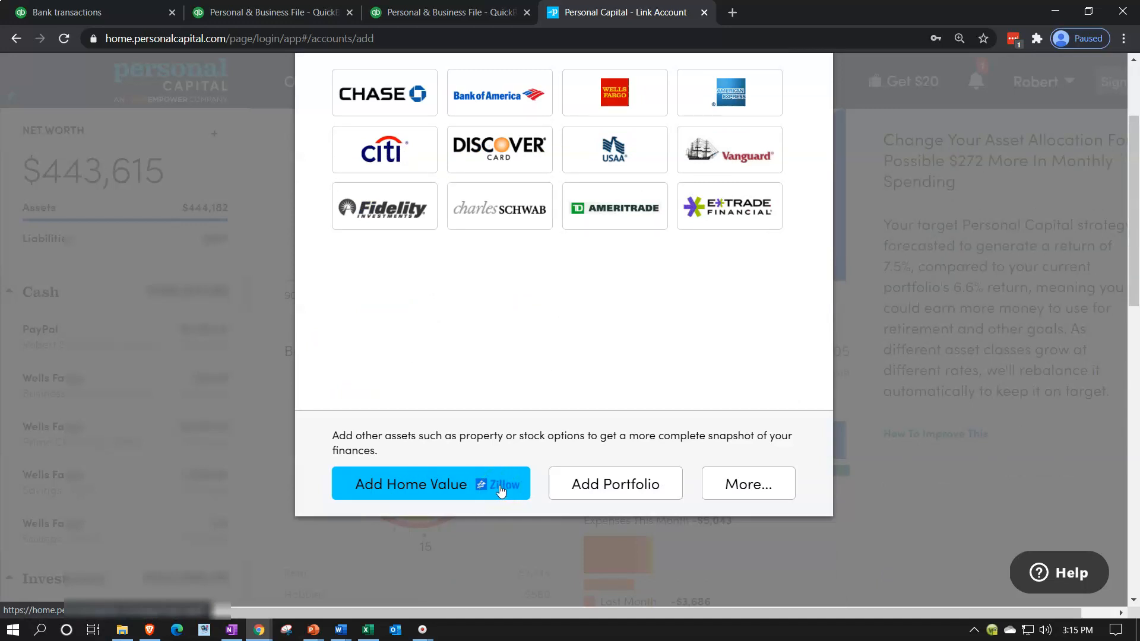
pyautogui.scroll(-1, 501, 491)
pyautogui.click(491, 420)
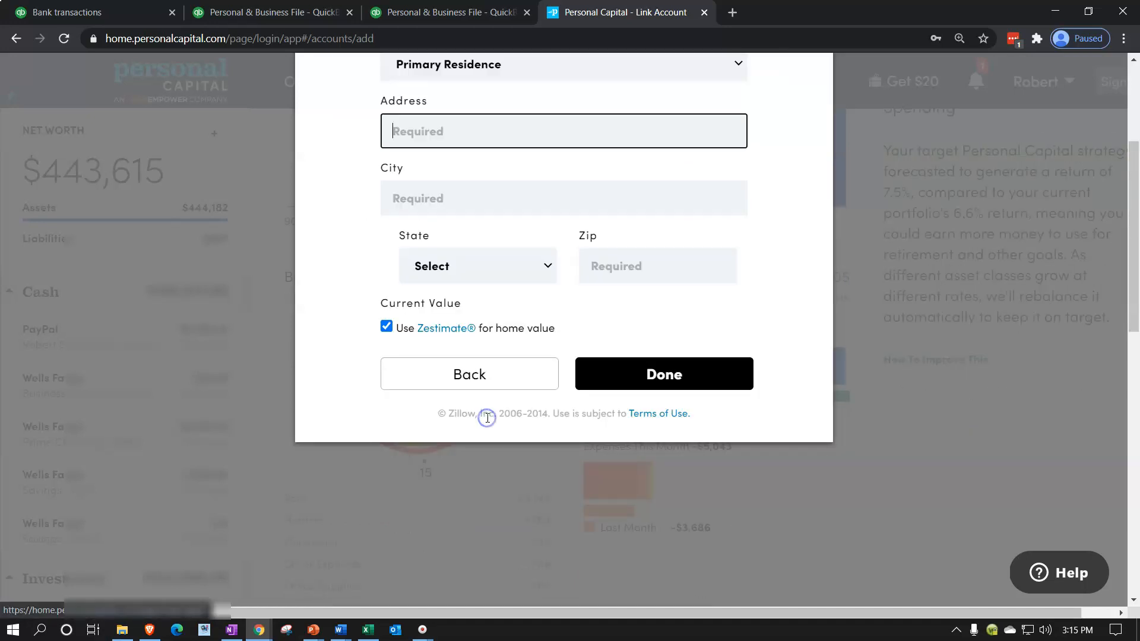
# Keep Primary Residence as the property type and enter the home's street address
pyautogui.scroll(1, 469, 415)
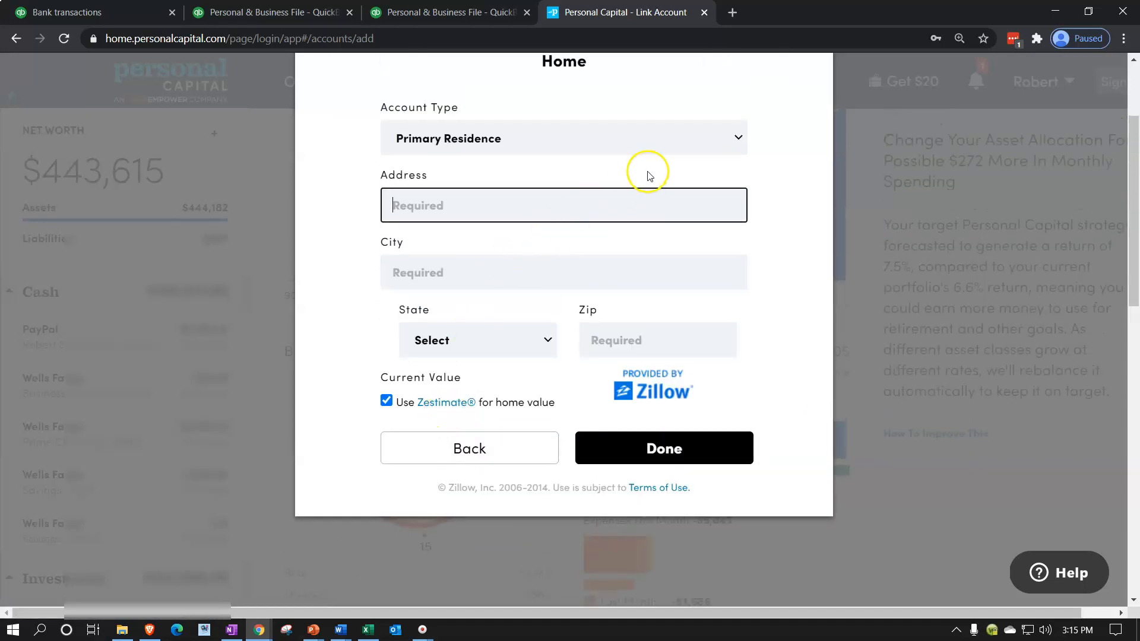
pyautogui.click(703, 148)
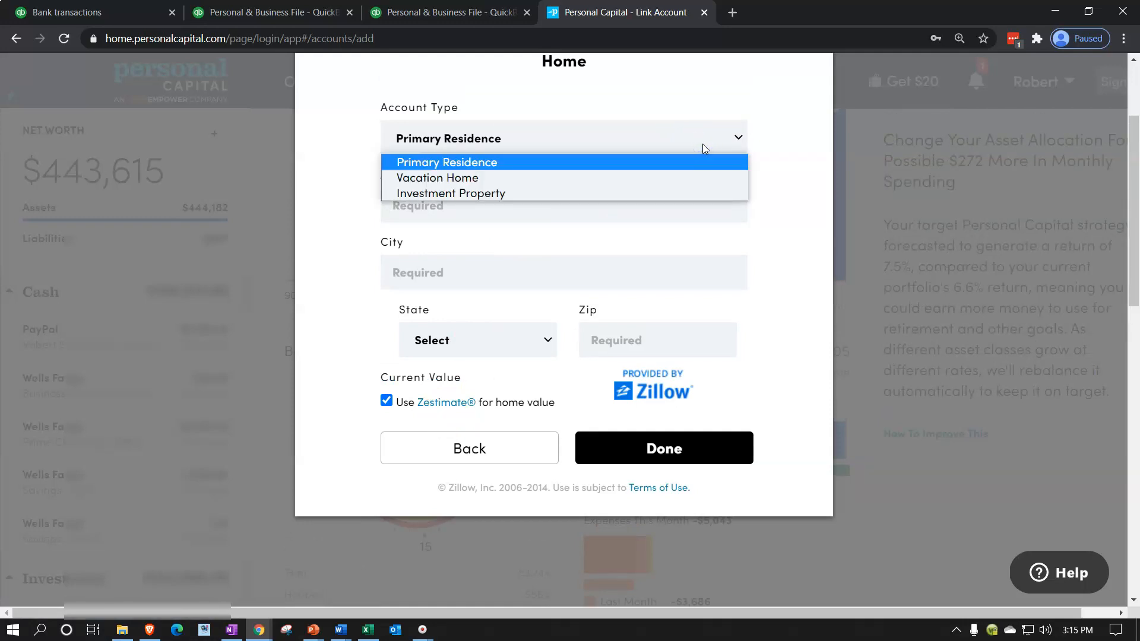
pyautogui.click(579, 161)
pyautogui.click(480, 197)
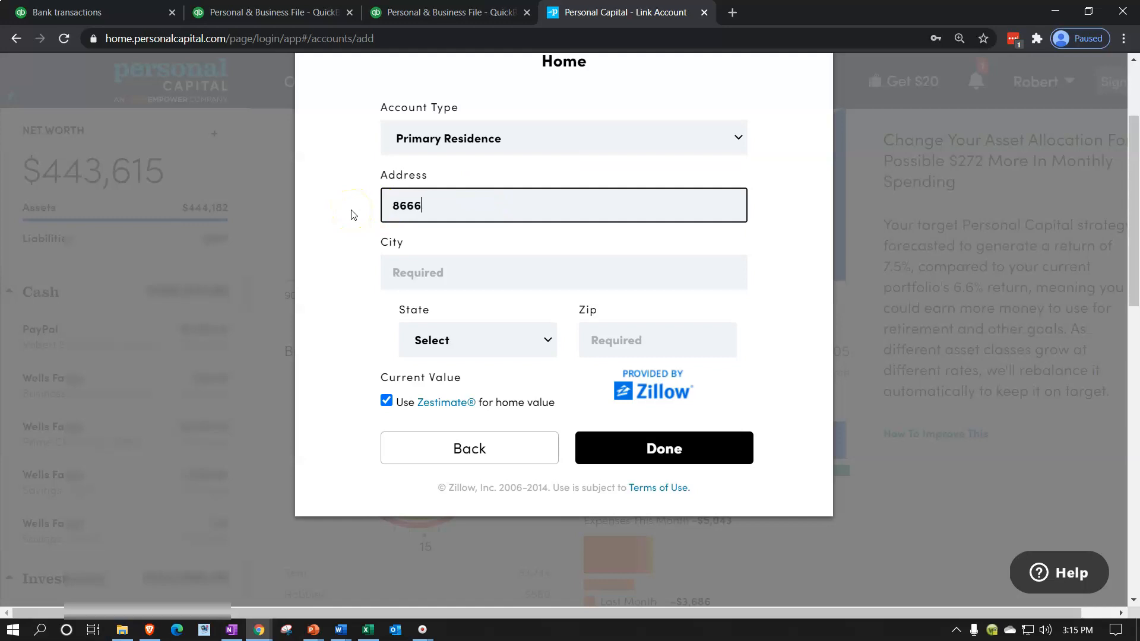
# Fill in the home's city, state and zip code, keep Use Zestimate, and submit
pyautogui.press('Tab')
pyautogui.write('Azusa')
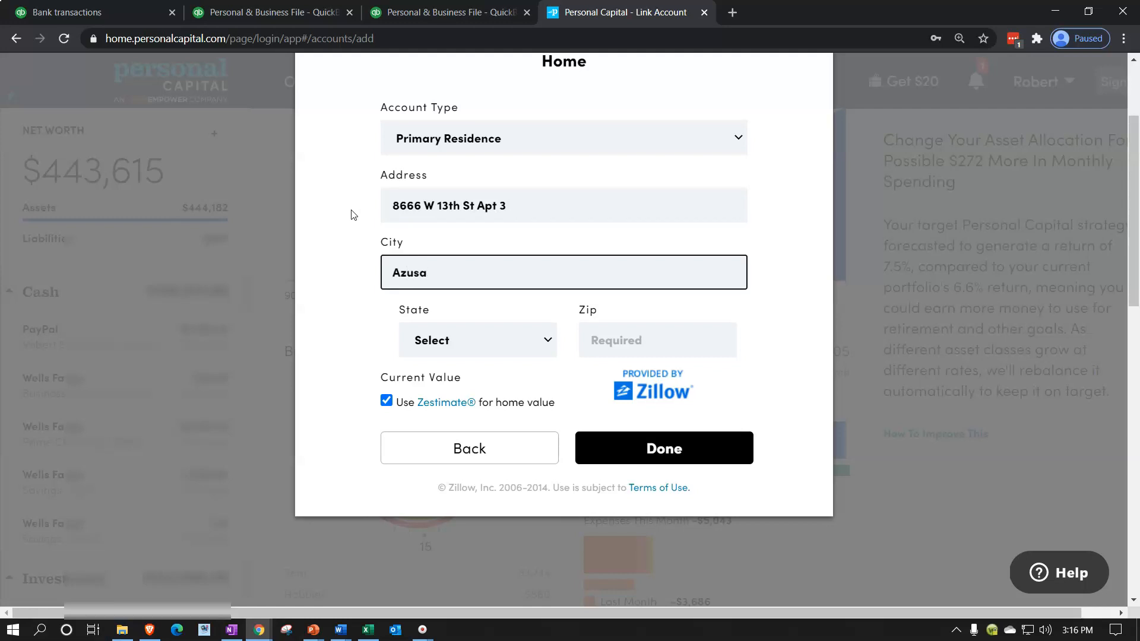
pyautogui.press('Tab')
pyautogui.press('c')
pyautogui.press('Tab')
pyautogui.write('91702')
pyautogui.press('Tab')
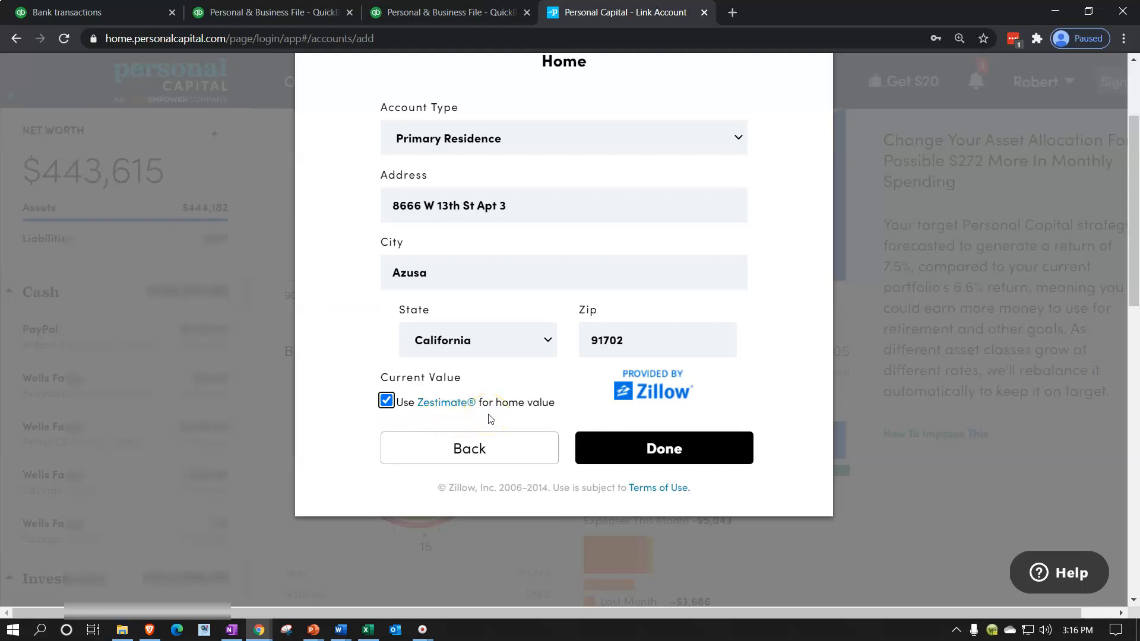
pyautogui.click(627, 459)
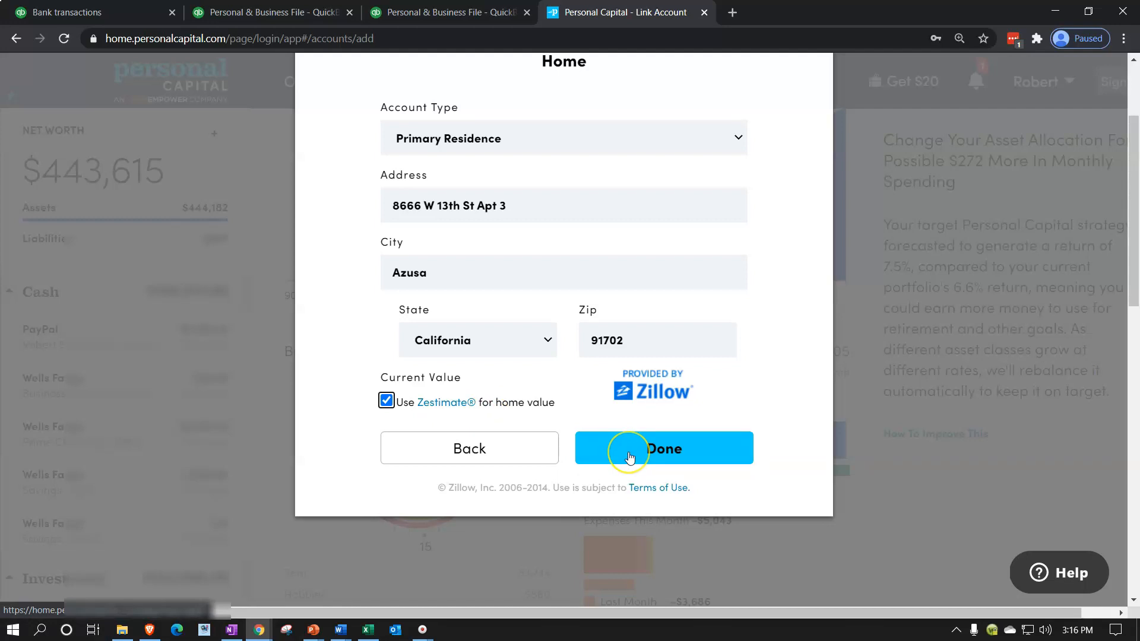
pyautogui.click(630, 457)
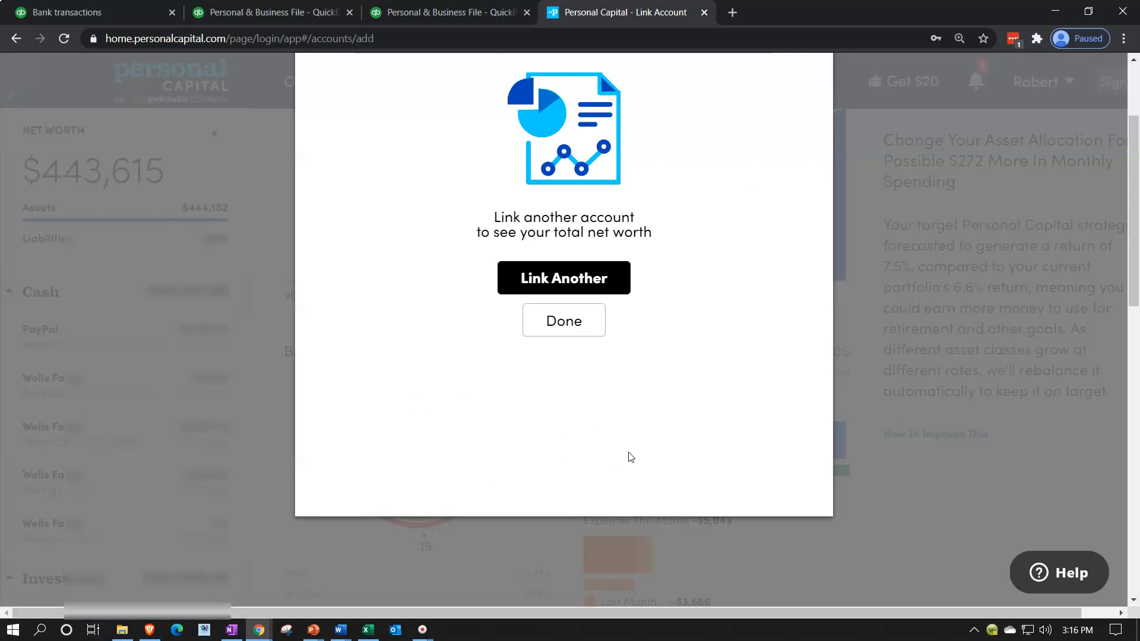
# Finish linking and scroll the dashboard sidebar to Home under Other Assets
pyautogui.click(561, 319)
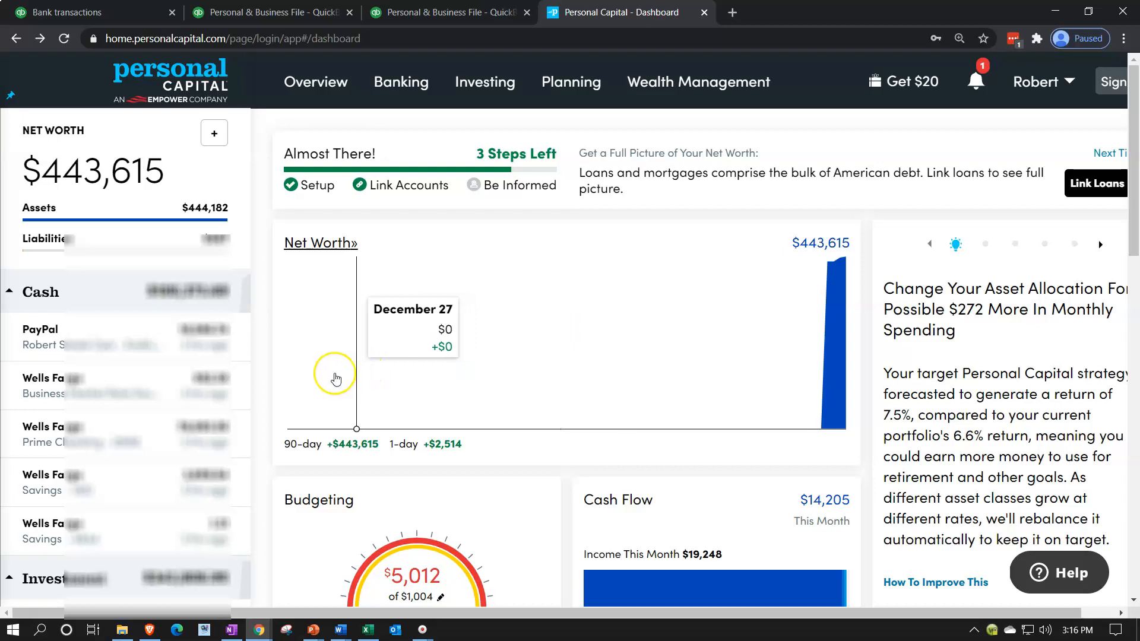
pyautogui.click(153, 418)
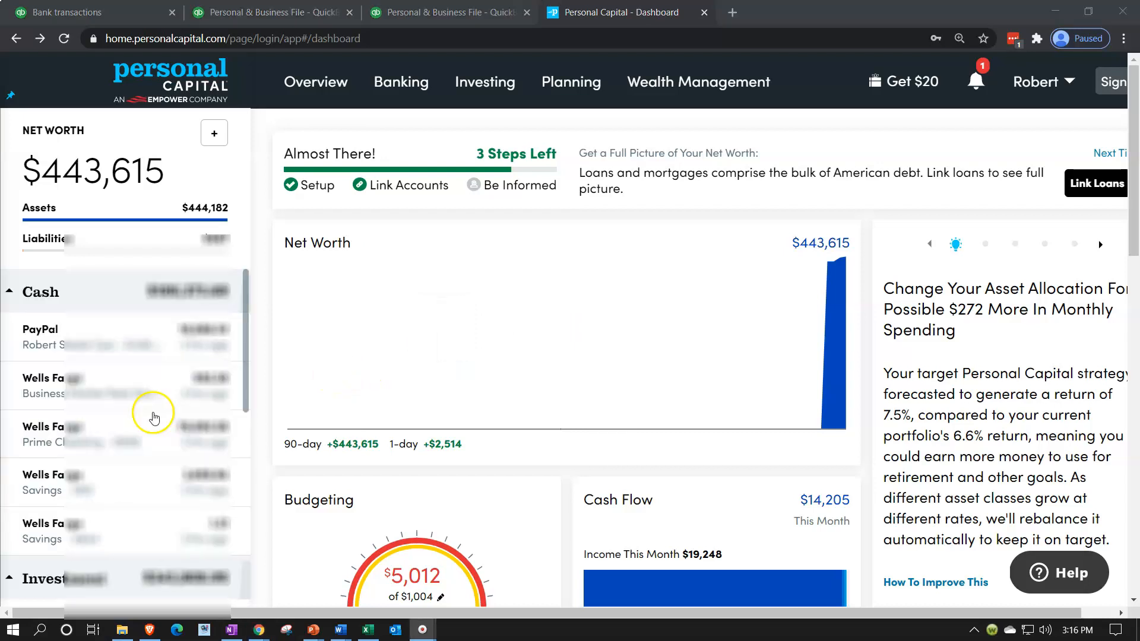
pyautogui.scroll(-6, 77, 297)
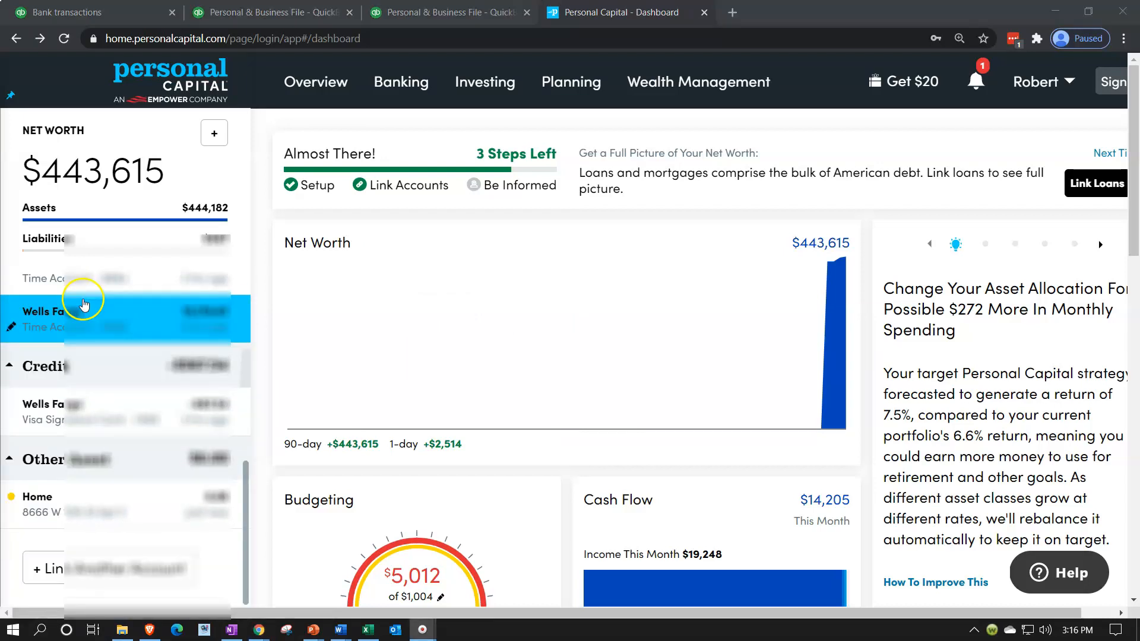
pyautogui.scroll(5, 80, 314)
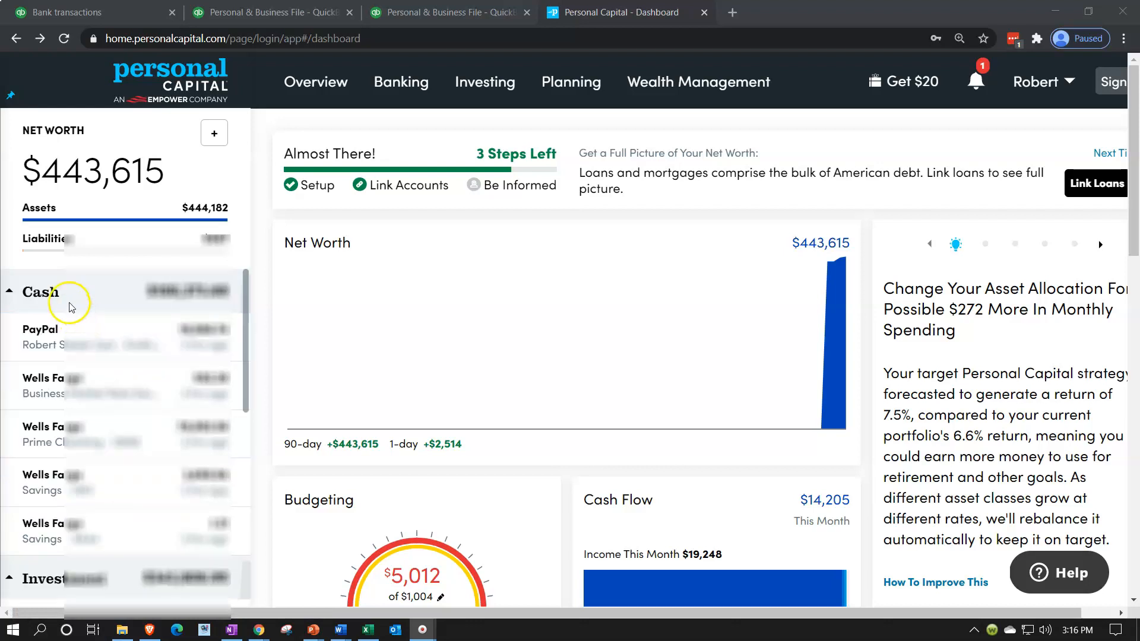
pyautogui.scroll(-5, 71, 307)
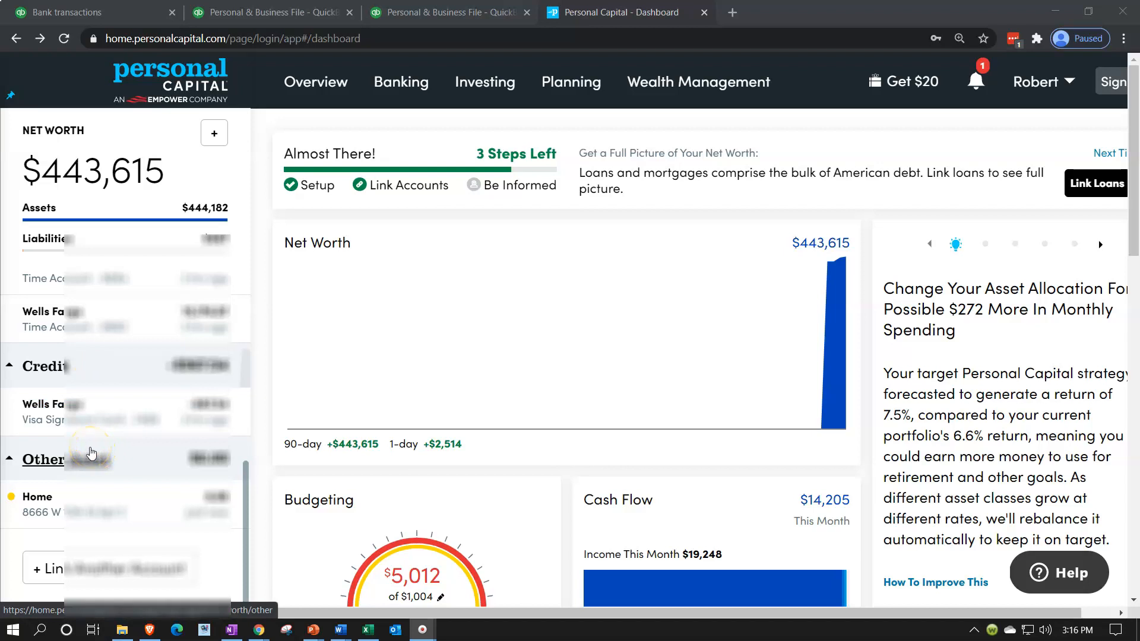
pyautogui.moveTo(12, 501)
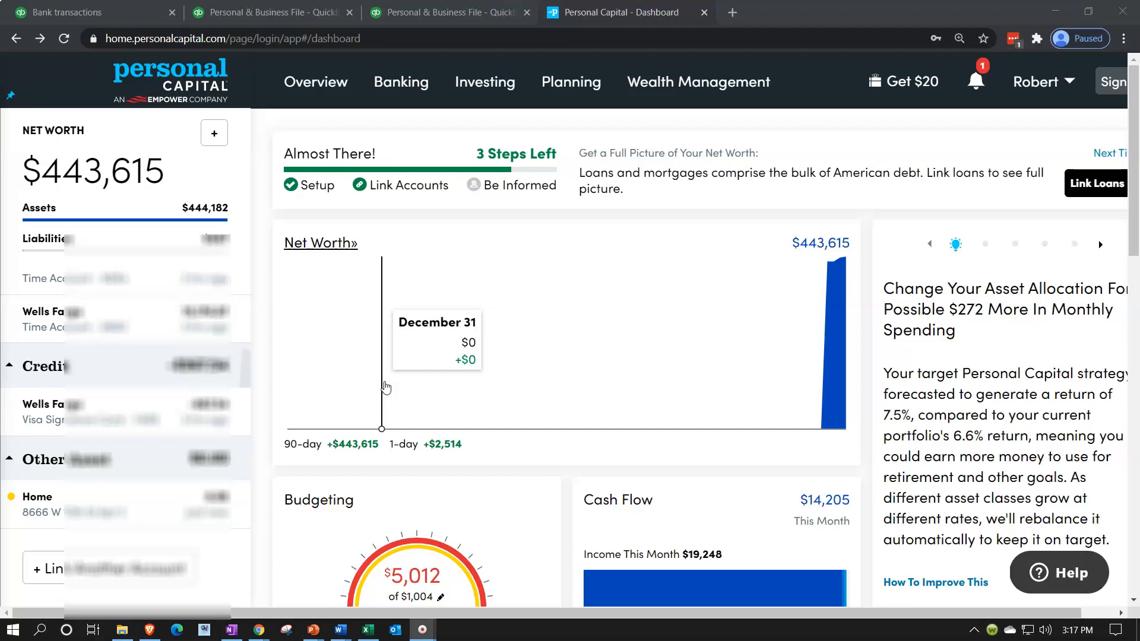
pyautogui.moveTo(388, 96)
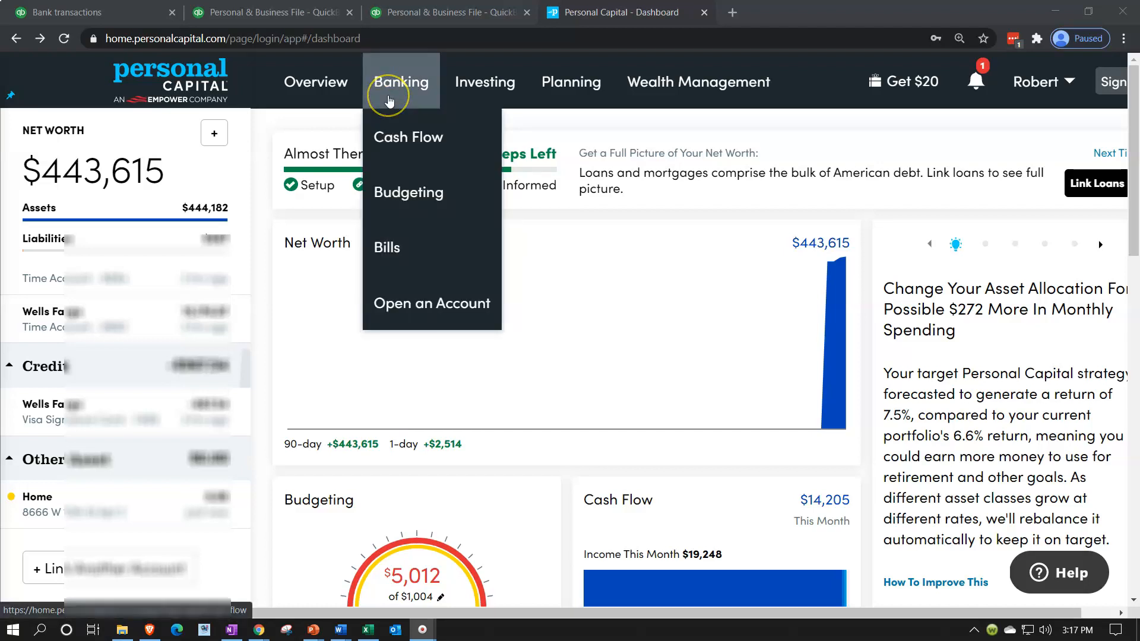
pyautogui.moveTo(324, 86)
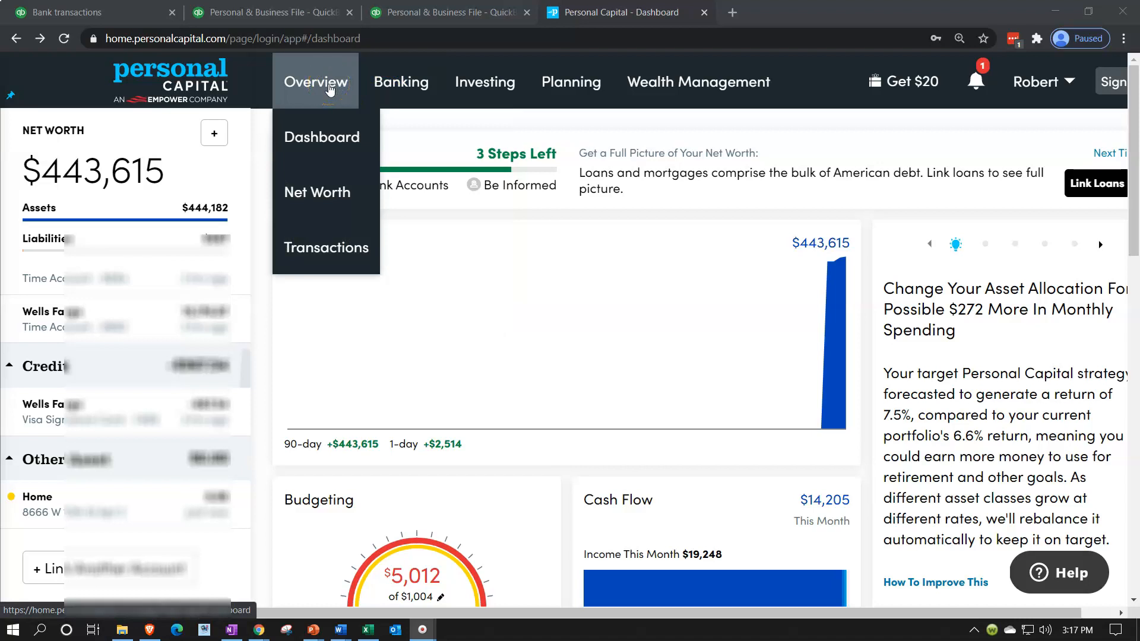
# Open Net Worth and scroll to the Other Asset / Home row showing $0
pyautogui.click(339, 186)
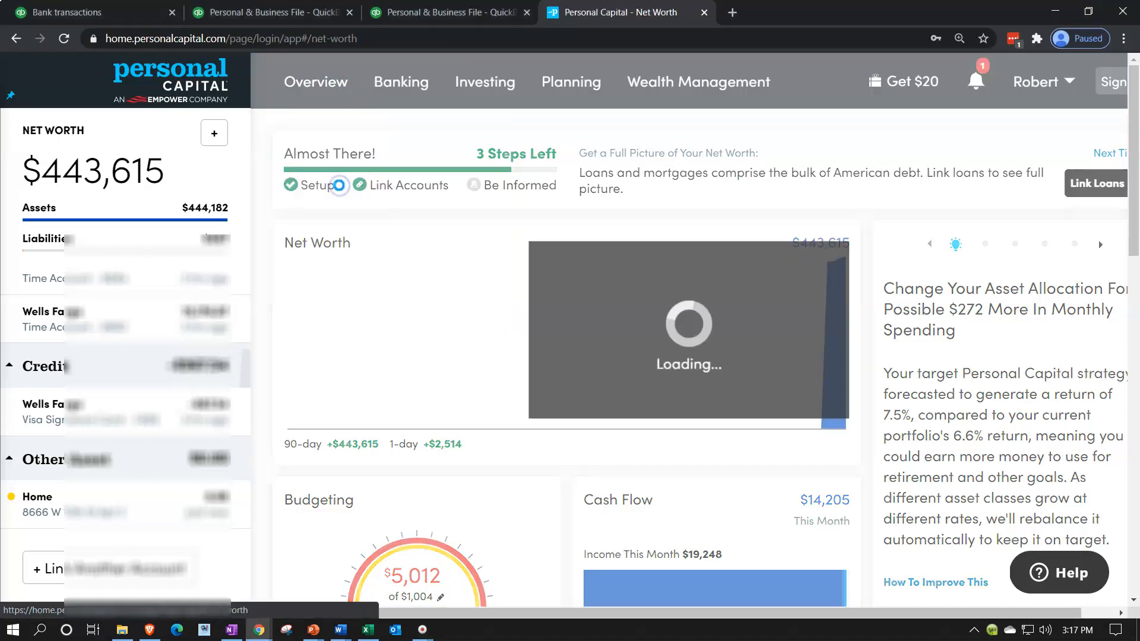
pyautogui.scroll(-4, 441, 314)
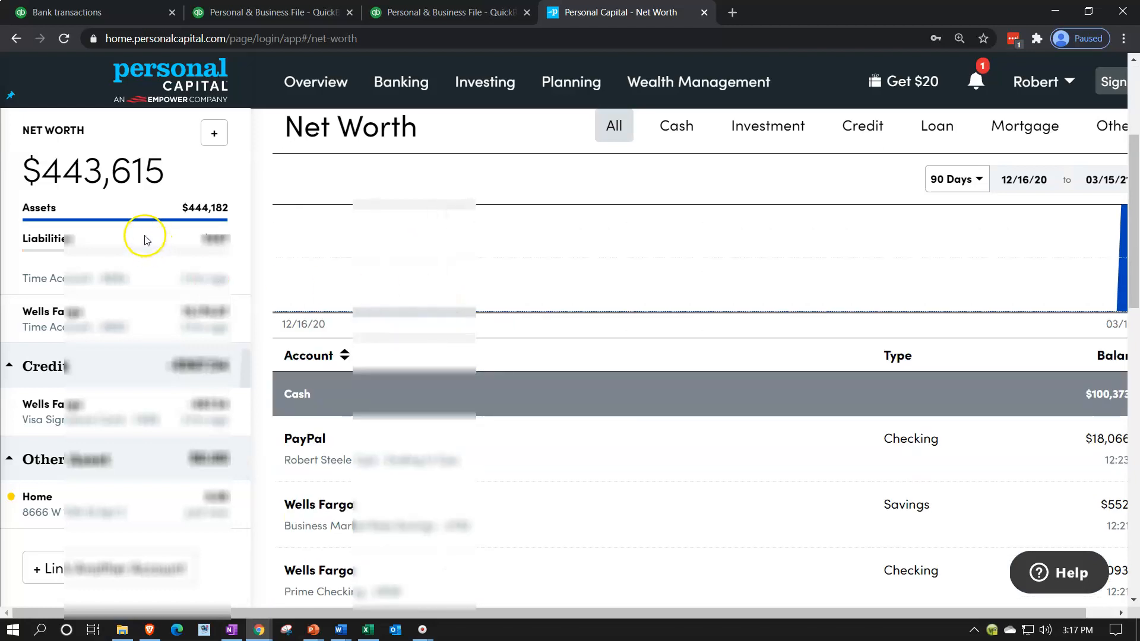
pyautogui.scroll(-6, 516, 265)
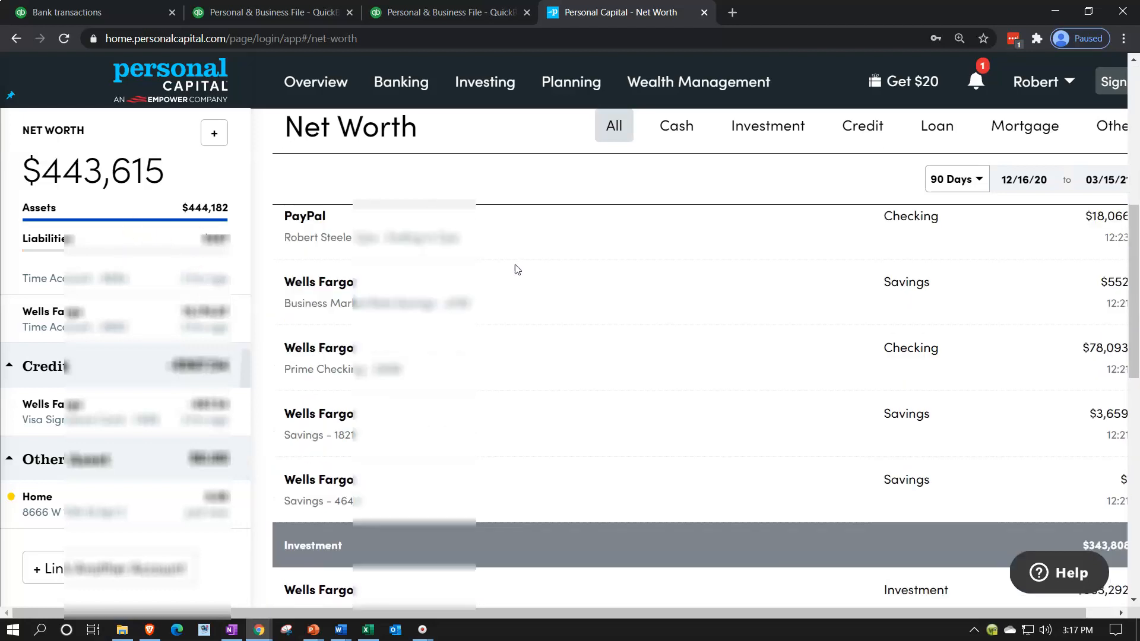
pyautogui.scroll(-5, 517, 270)
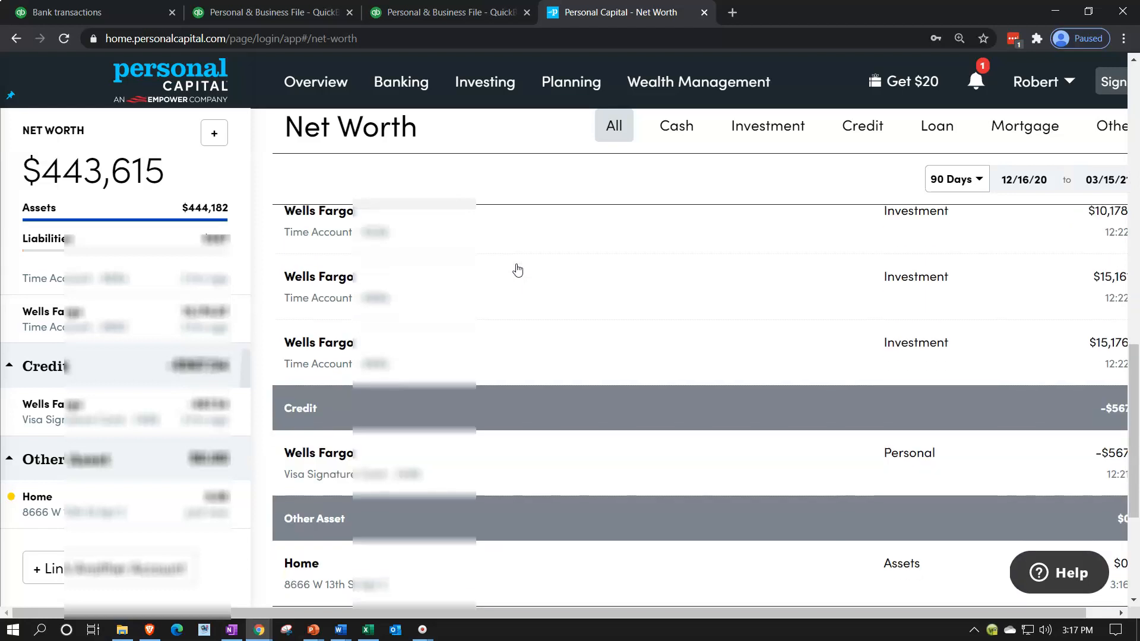
pyautogui.click(519, 259)
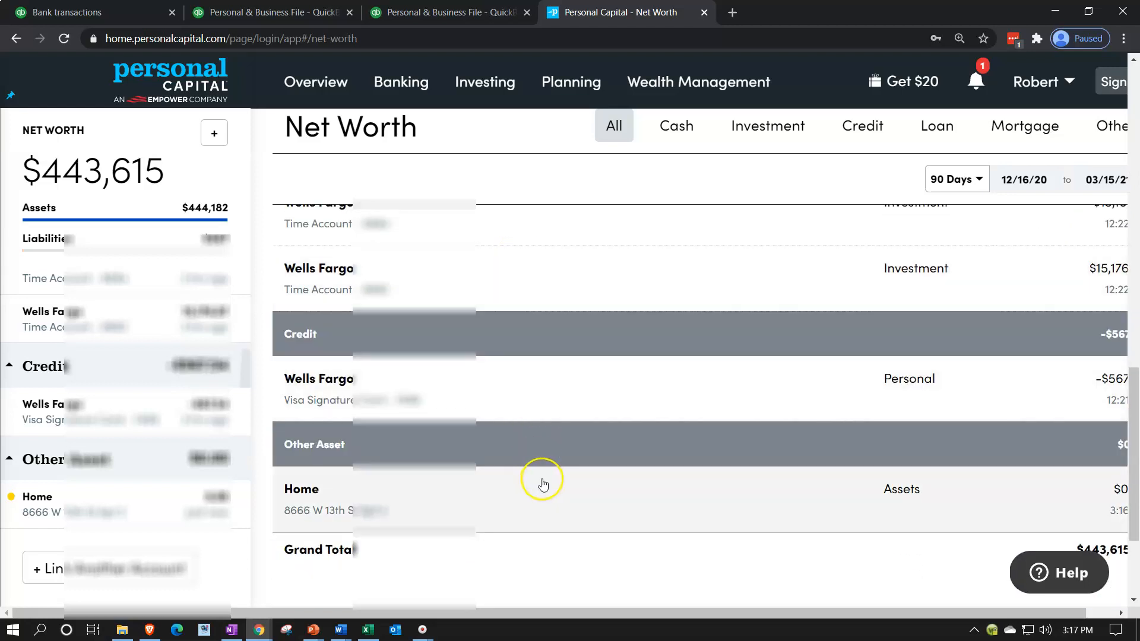
pyautogui.press('F10')
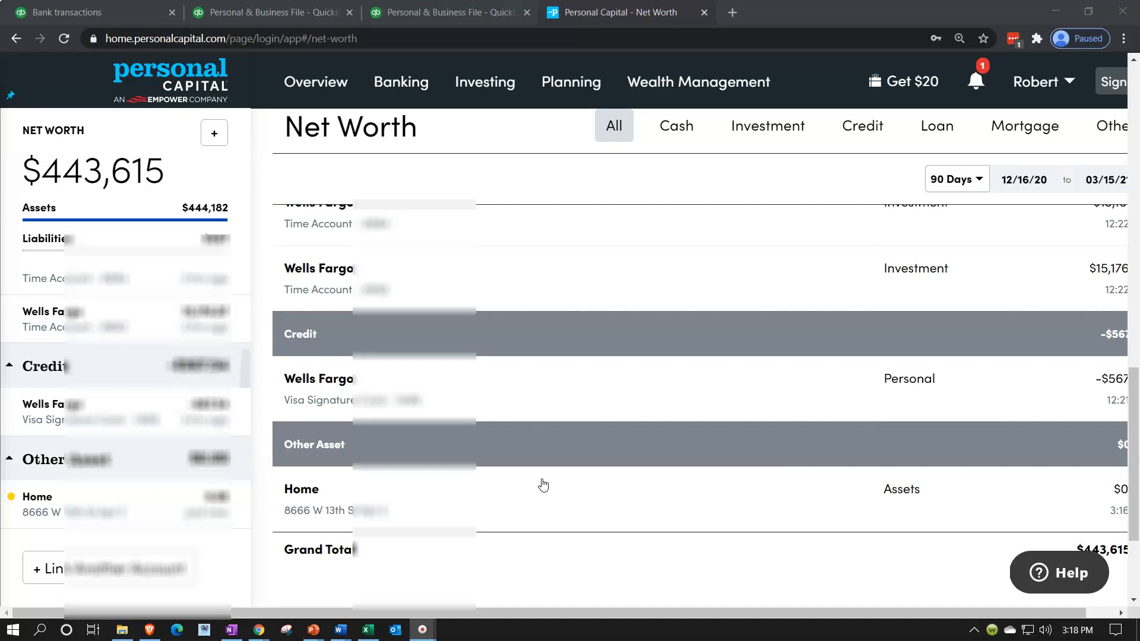
pyautogui.click(187, 503)
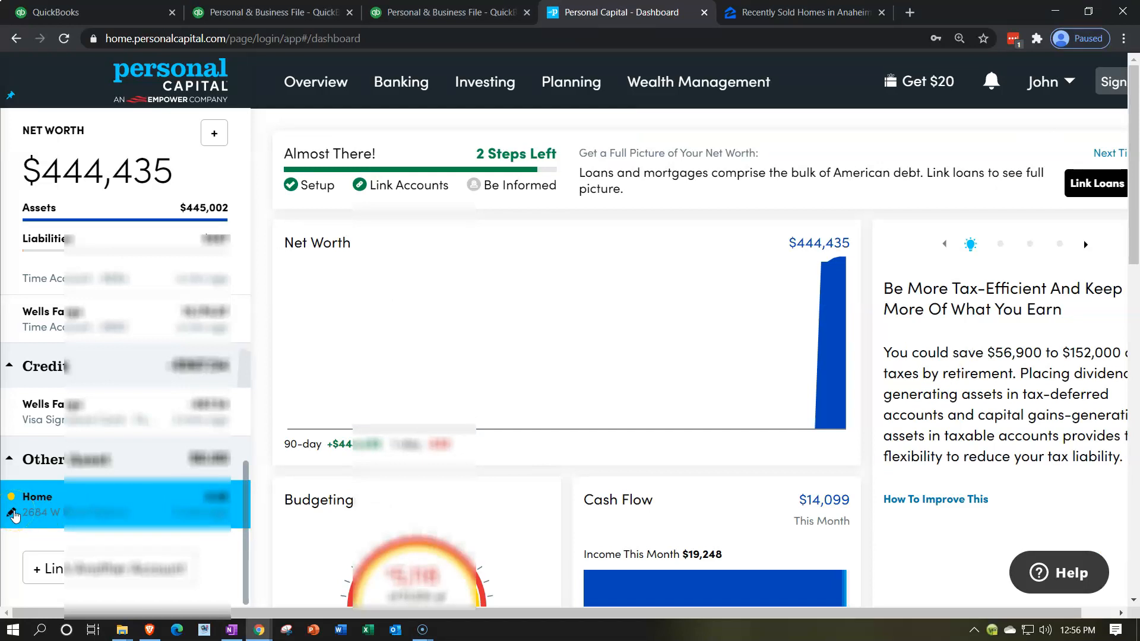
# Open the Home account's edit details, then view Zillow's recently sold Anaheim homes
pyautogui.click(13, 512)
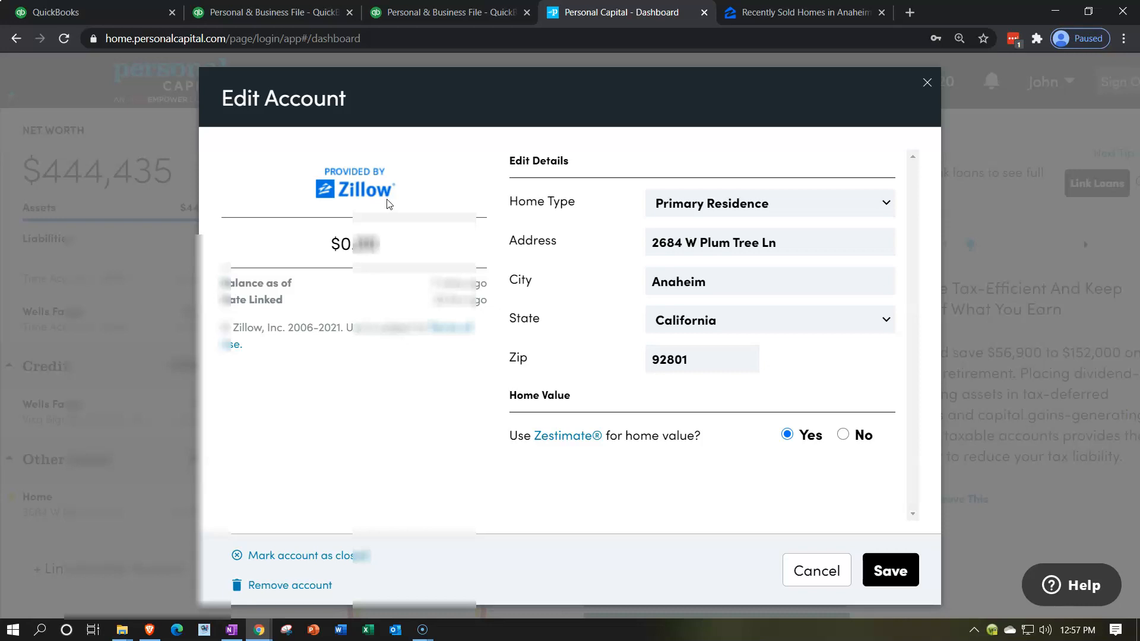
pyautogui.click(772, 13)
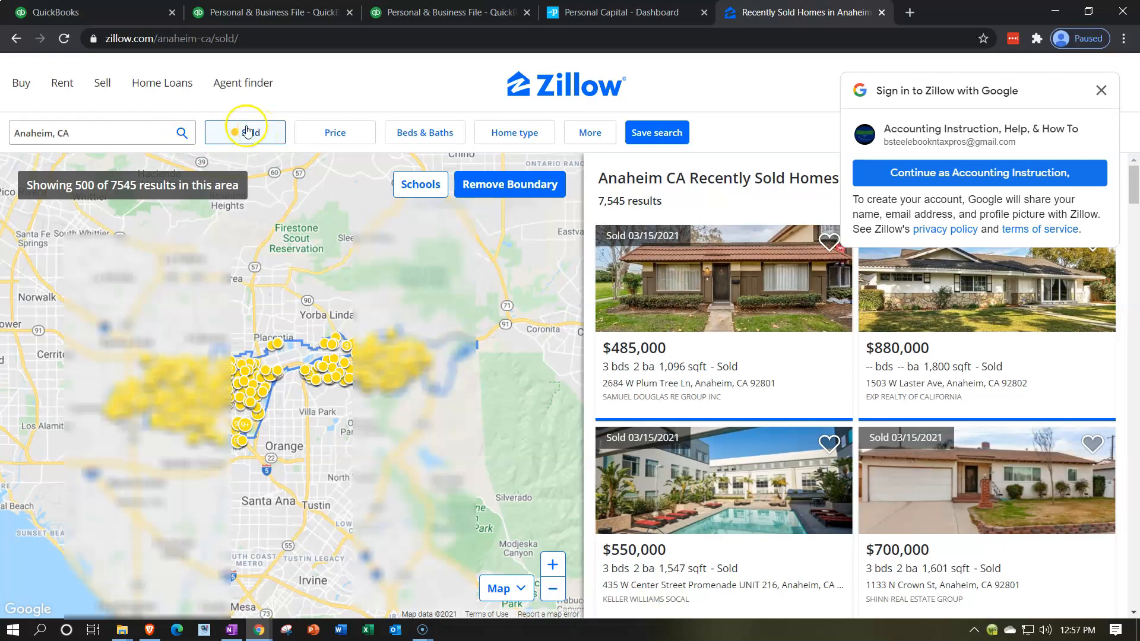
pyautogui.click(239, 133)
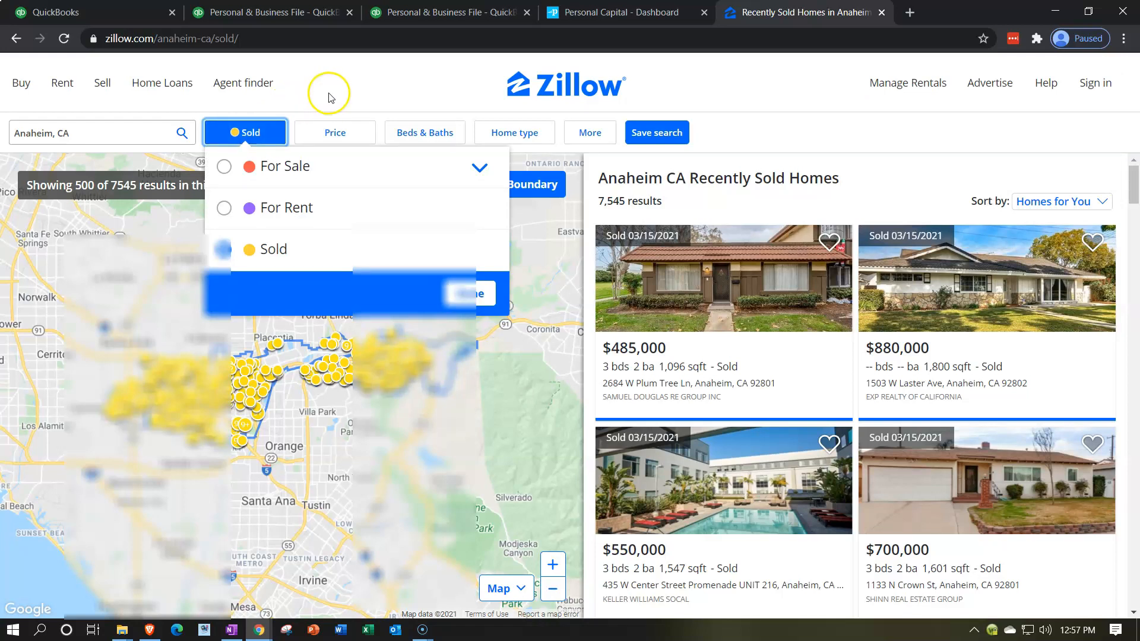
# Close Zillow's listing status filter and go back to the Home account editor
pyautogui.click(804, 122)
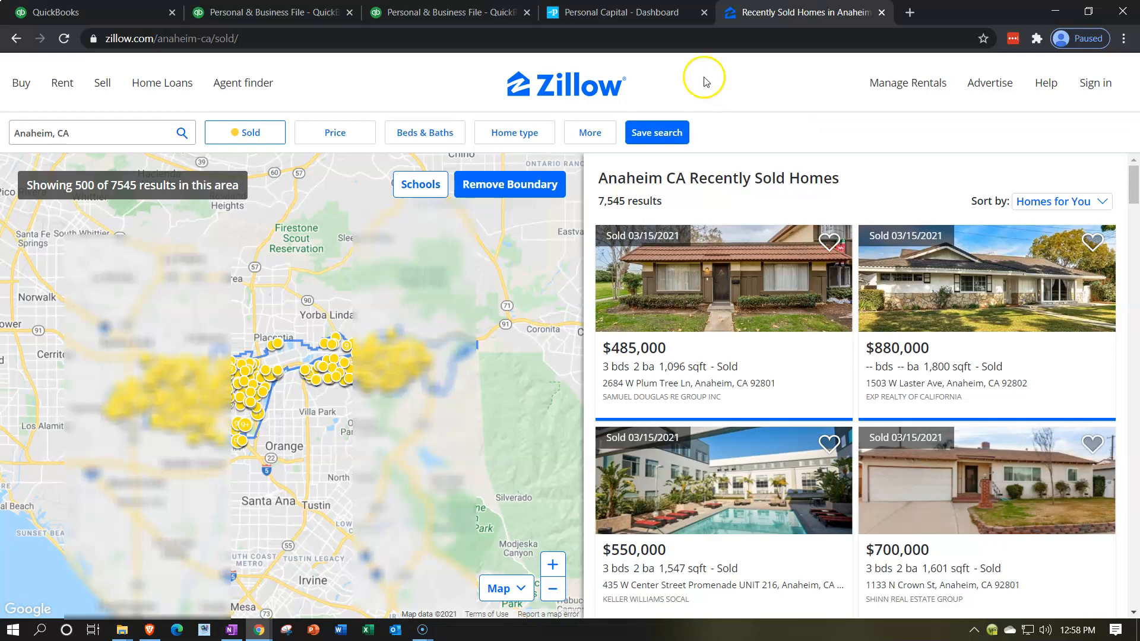
pyautogui.click(630, 14)
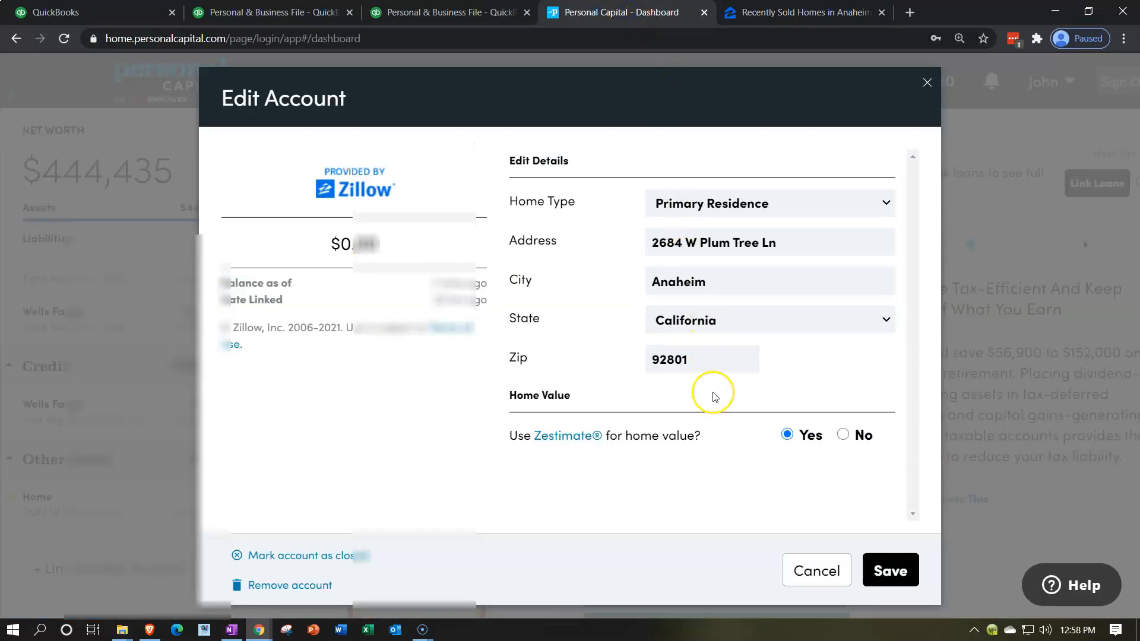
# Set Use Zestimate to No and enter a manual Home Value of 500000
pyautogui.click(843, 434)
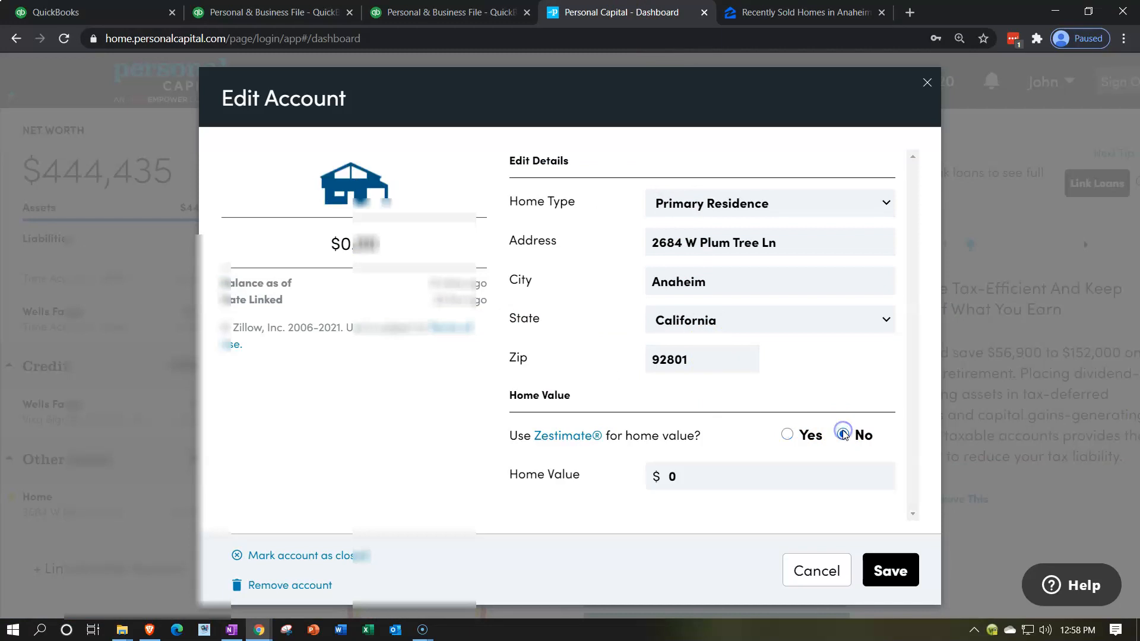
pyautogui.click(746, 476)
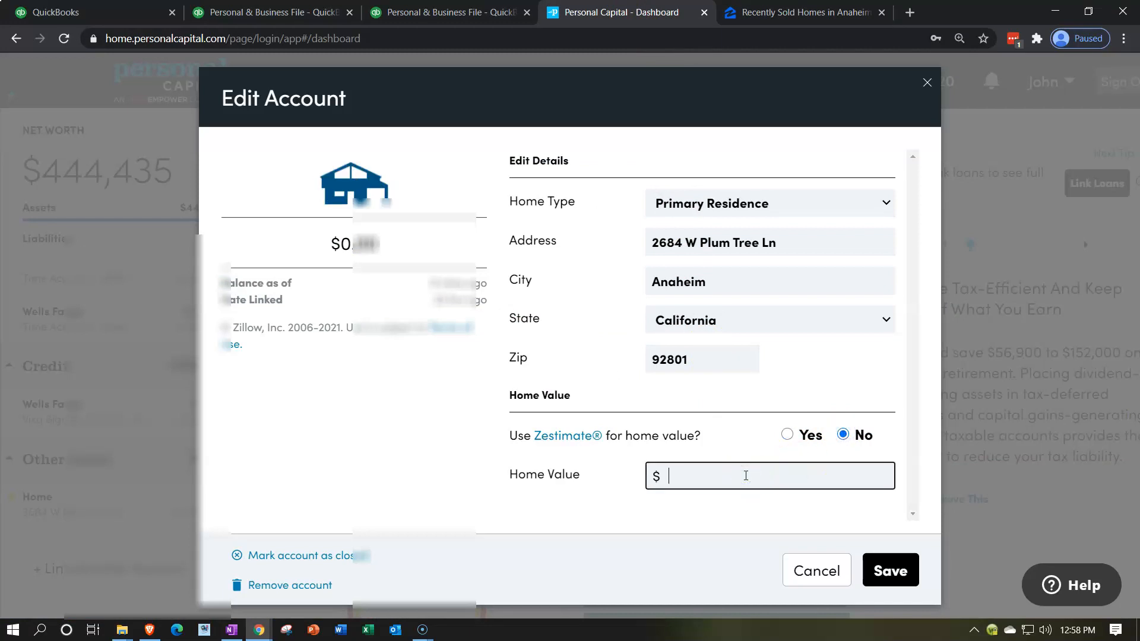
pyautogui.write('5000000')
pyautogui.press('Tab')
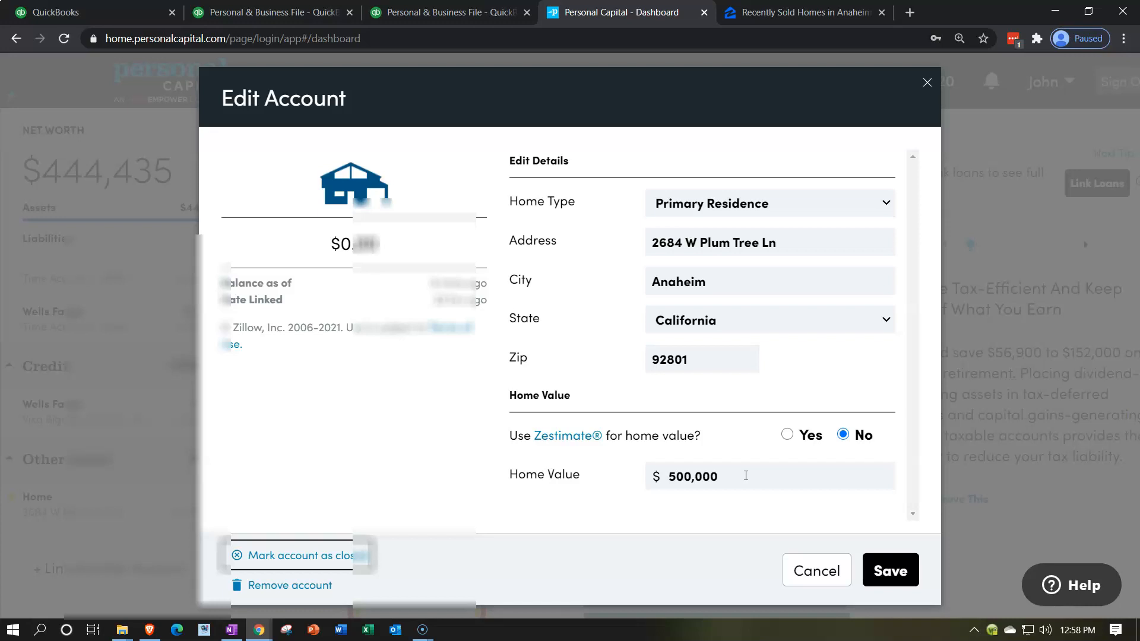
pyautogui.click(812, 17)
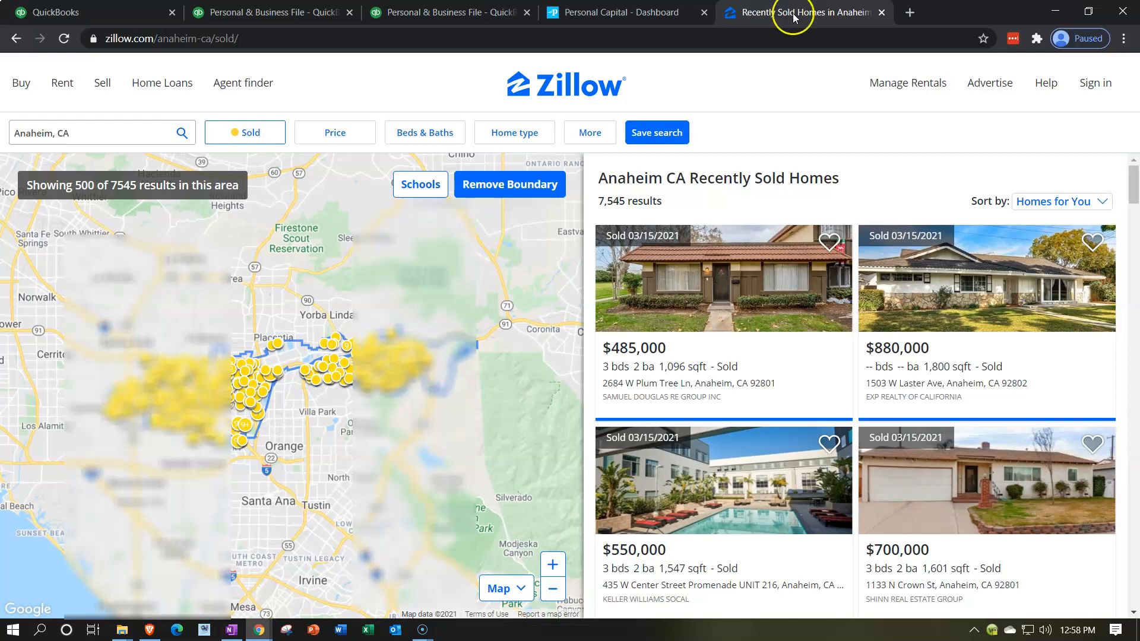
pyautogui.click(646, 13)
# Save the $500,000 home value and select the updated Home account
pyautogui.click(530, 473)
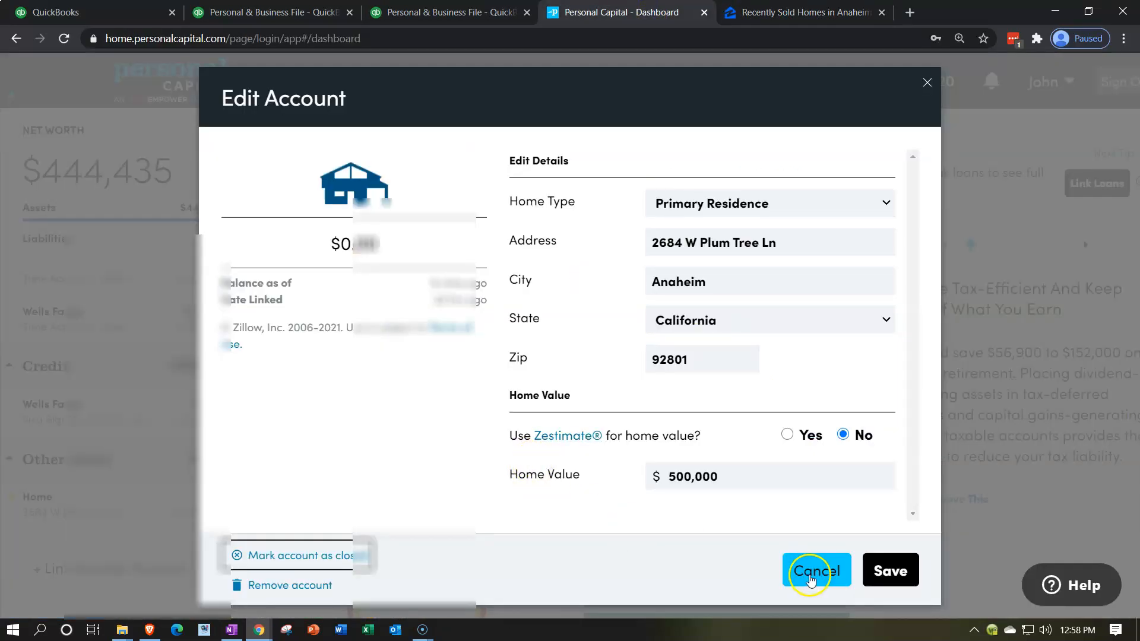
pyautogui.click(886, 568)
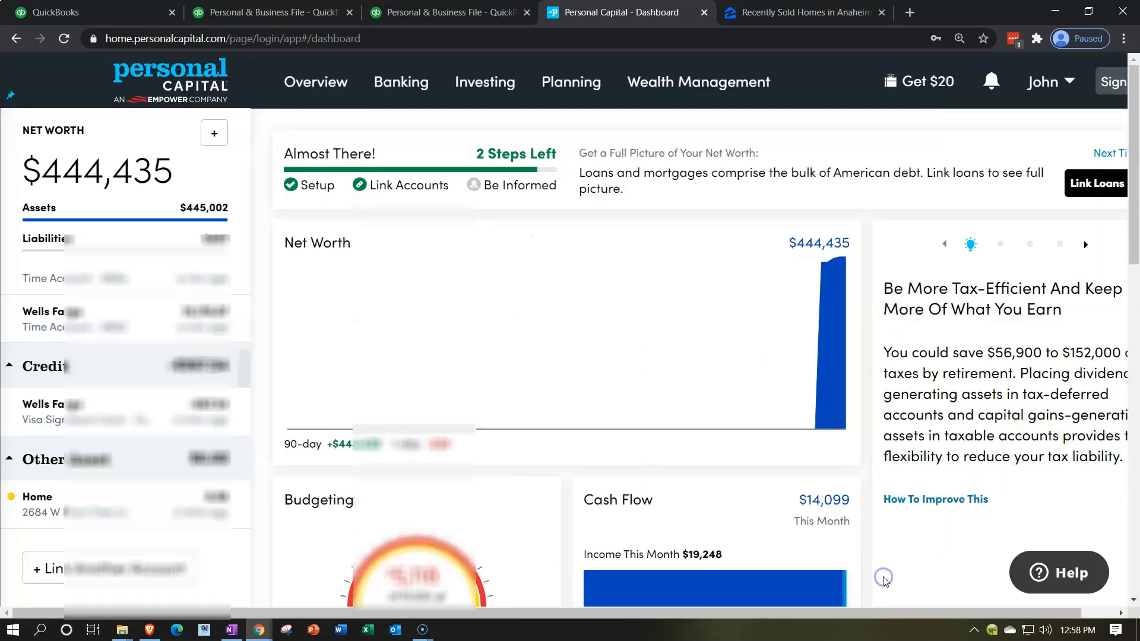
pyautogui.click(212, 511)
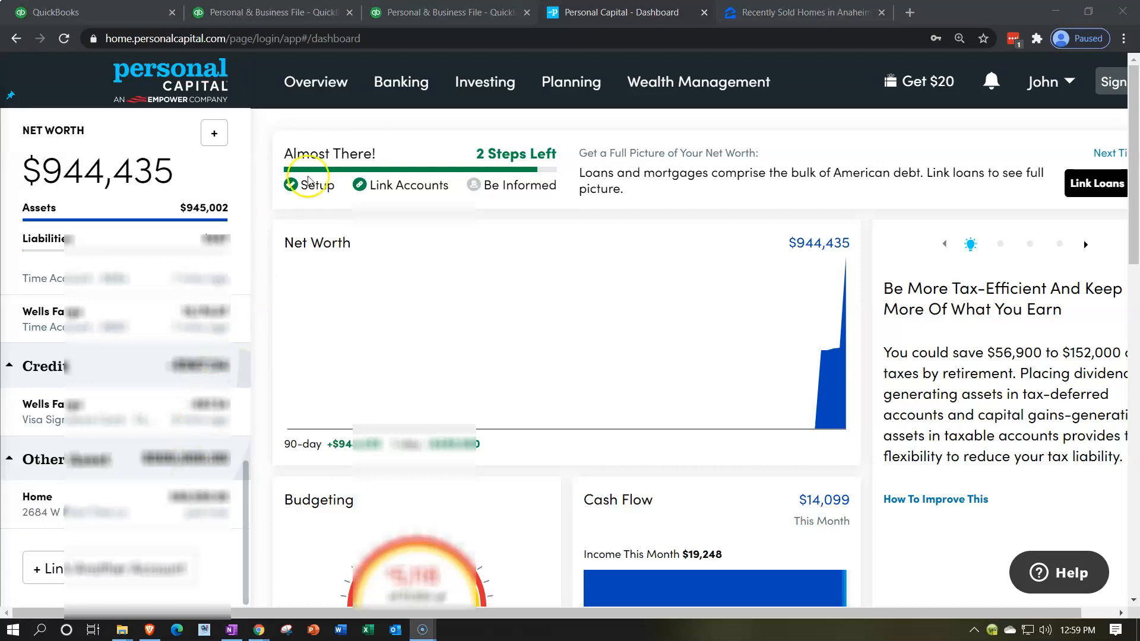
# Open Net Worth, re-pin the sidebar, and scroll to the Home row under Other Assets
pyautogui.moveTo(332, 97)
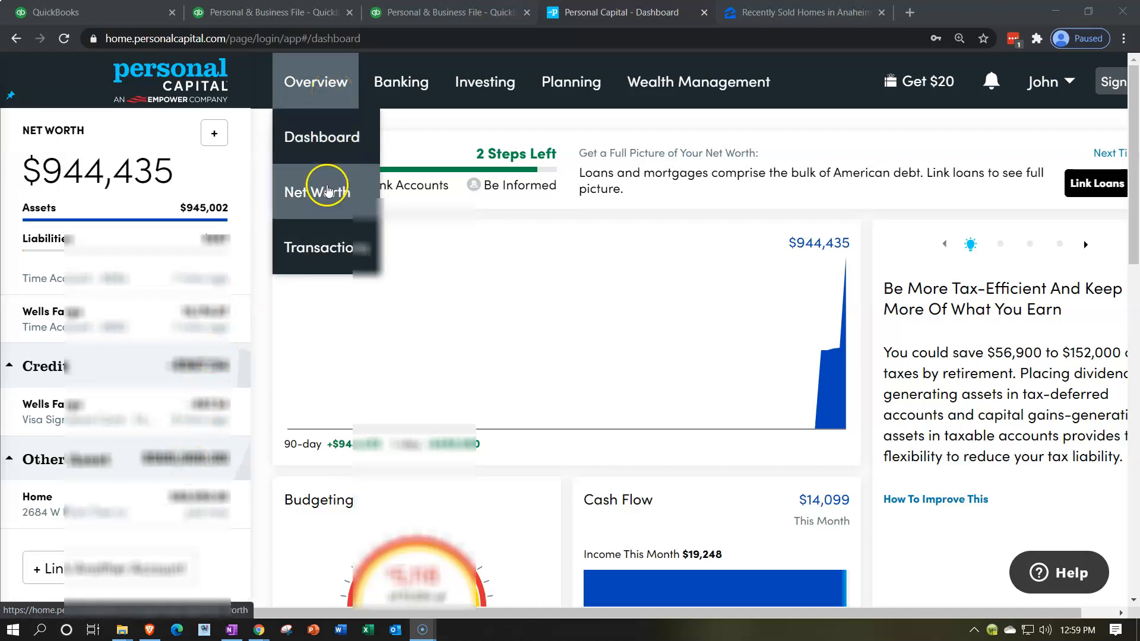
pyautogui.click(322, 198)
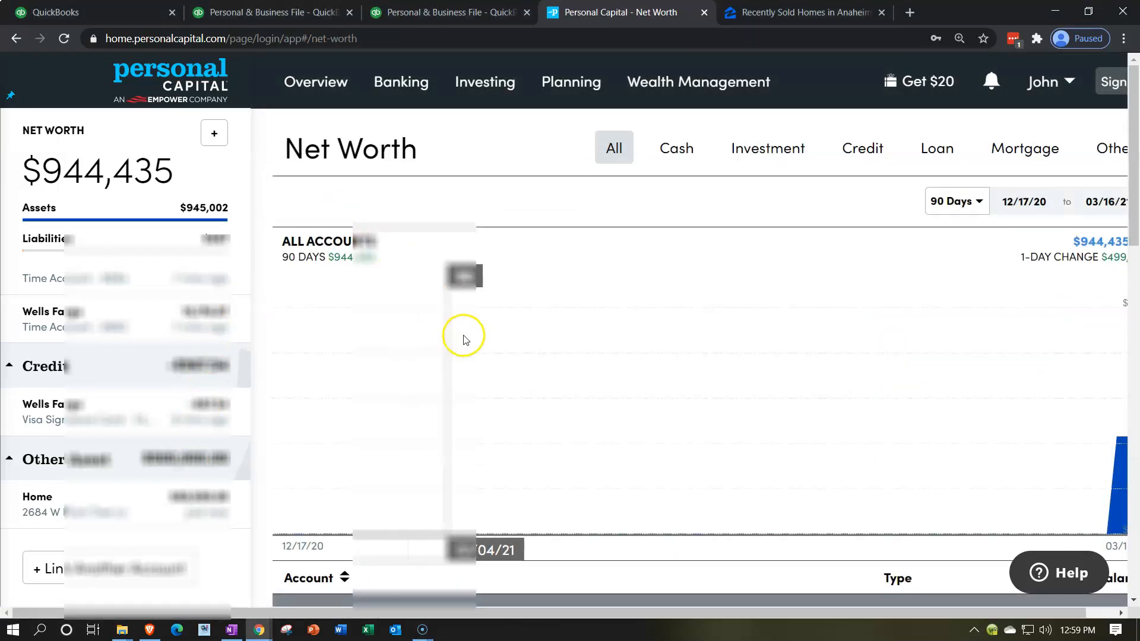
pyautogui.click(10, 98)
pyautogui.click(10, 96)
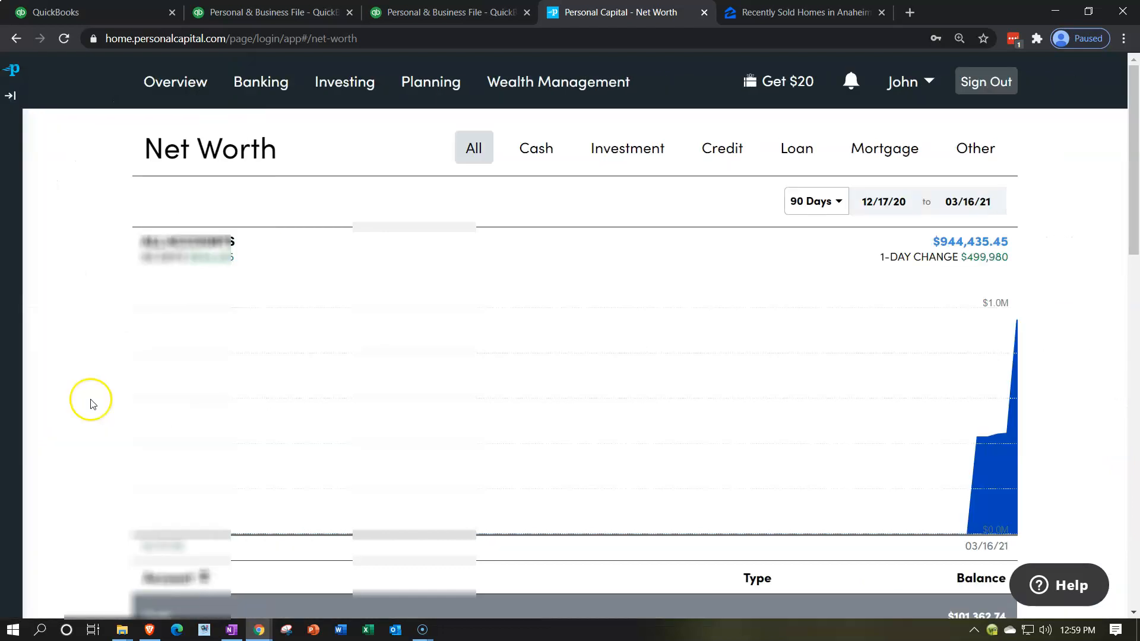
pyautogui.scroll(-3, 92, 403)
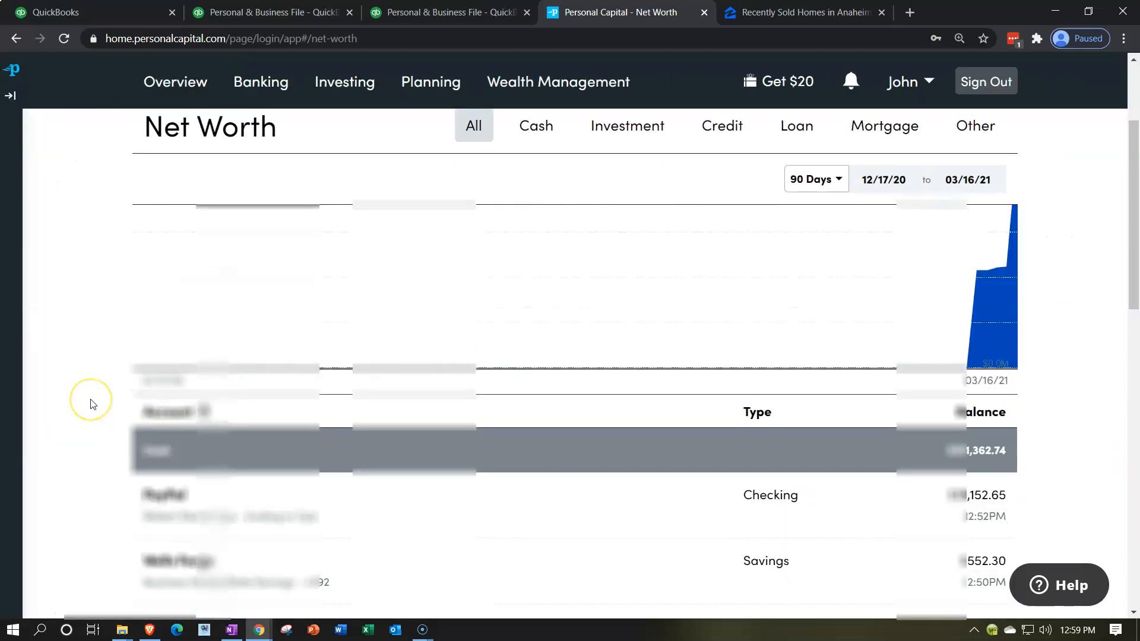
pyautogui.scroll(-7, 92, 404)
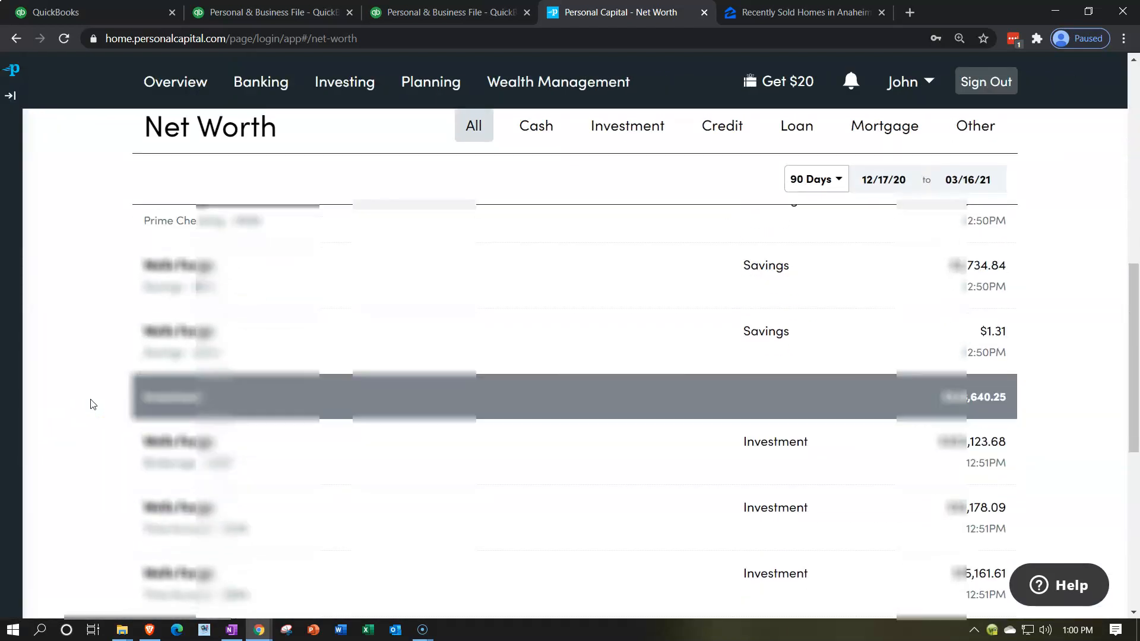
pyautogui.scroll(-7, 91, 404)
pyautogui.click(117, 486)
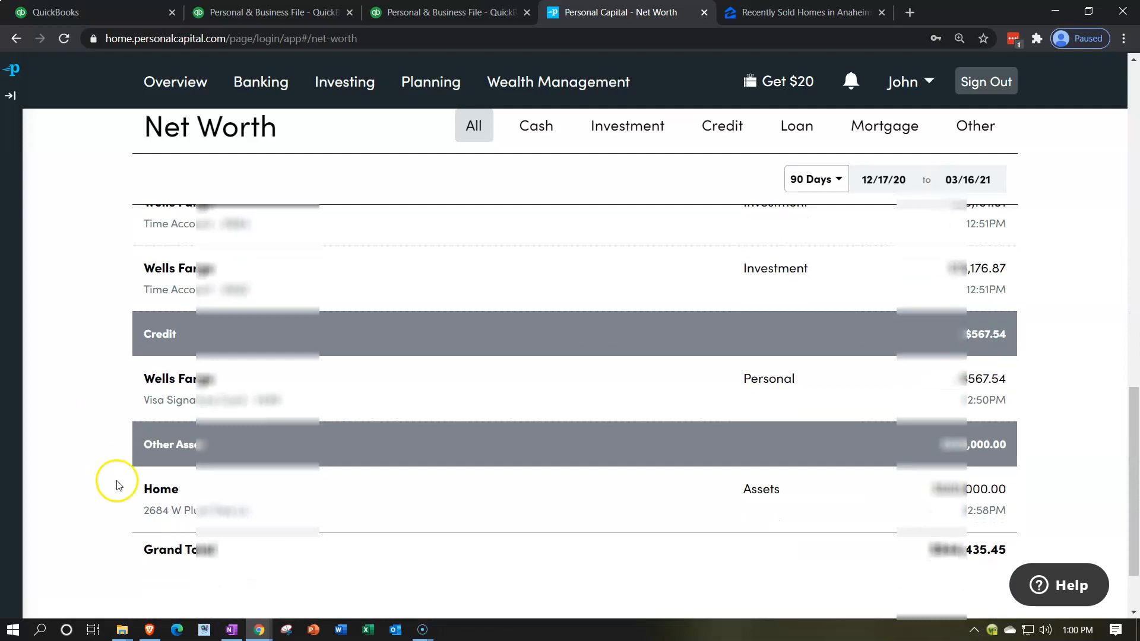